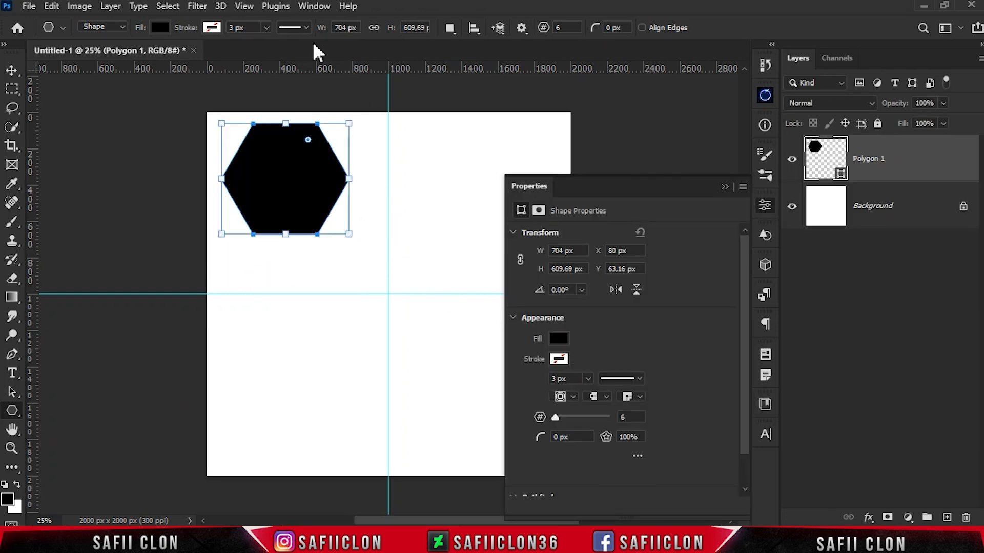
Set the black hexagon's width and height to 1020 px each
click(314, 6)
click(374, 448)
click(562, 251)
text(1020)
click(564, 269)
text(1020)
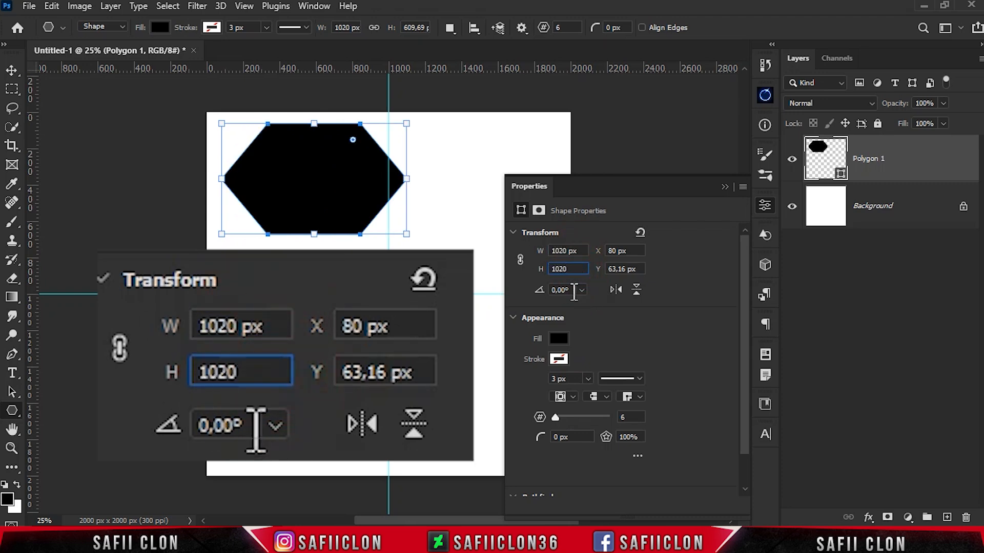
key(Return)
Set the polygon's number of sides to 8 to make it an octagon
click(631, 417)
text(8)
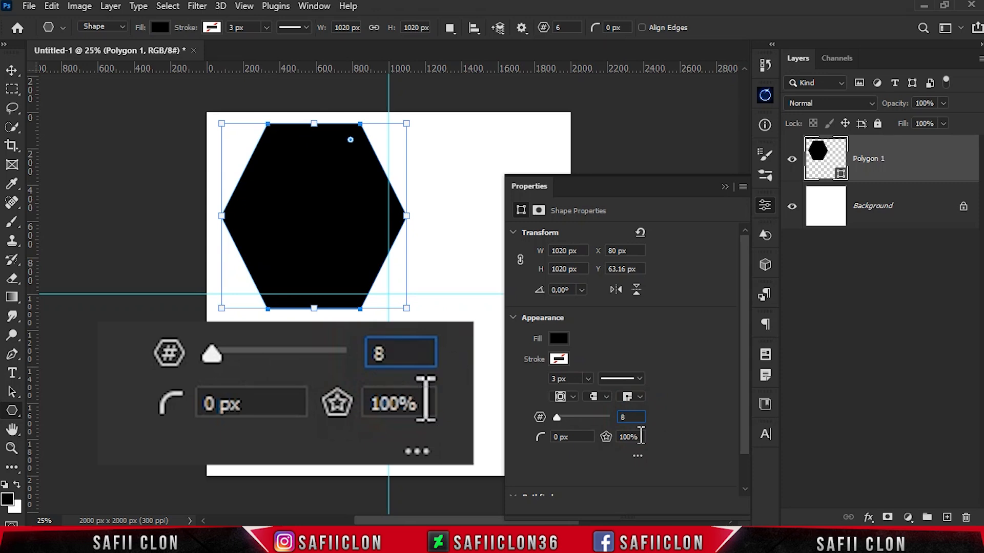
click(641, 437)
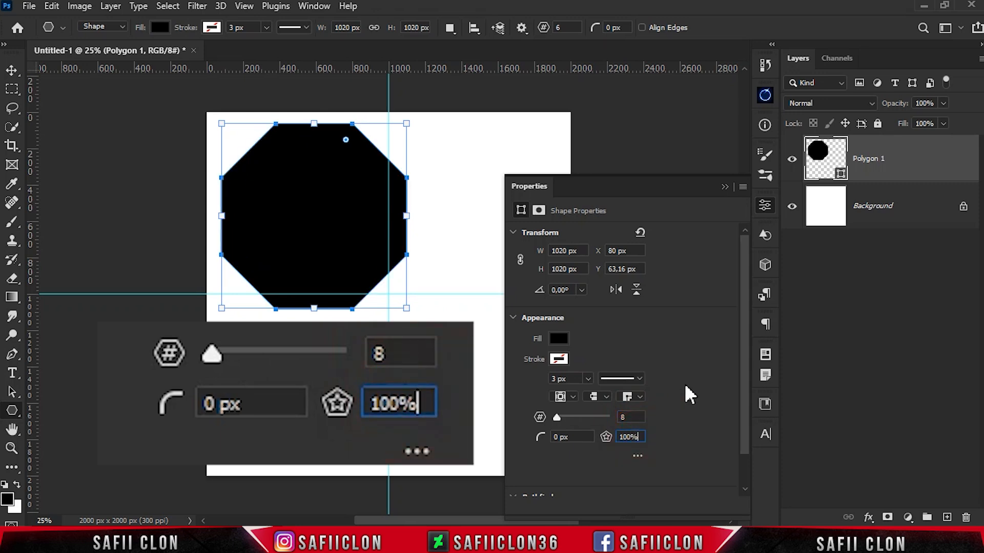
Change the octagon's fill to the solid colour f21117
click(558, 339)
click(703, 308)
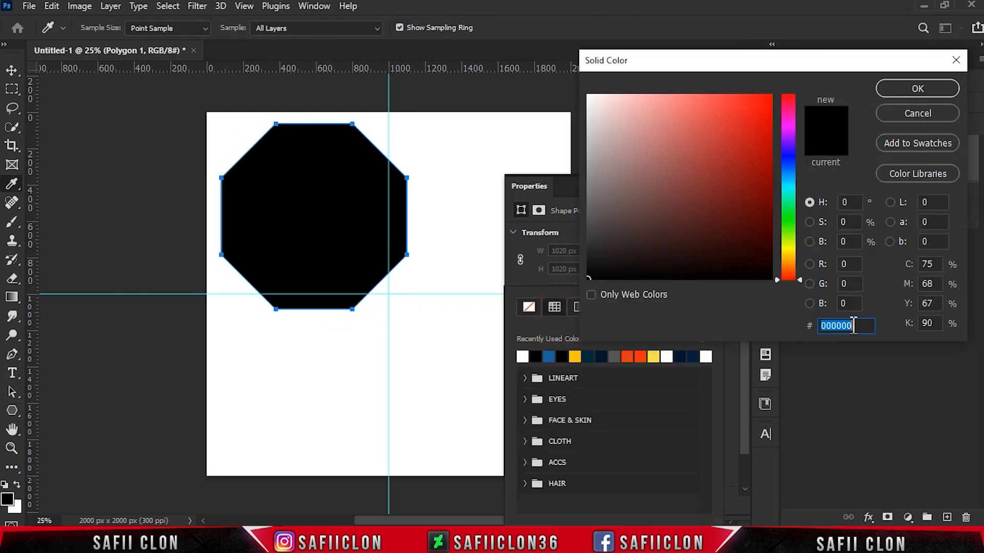
text(f2)
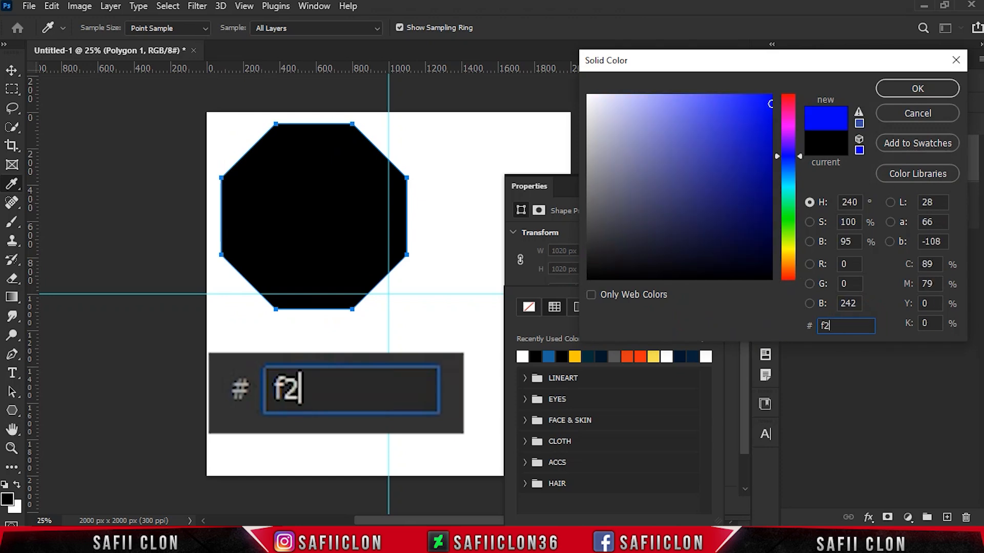
text(1117)
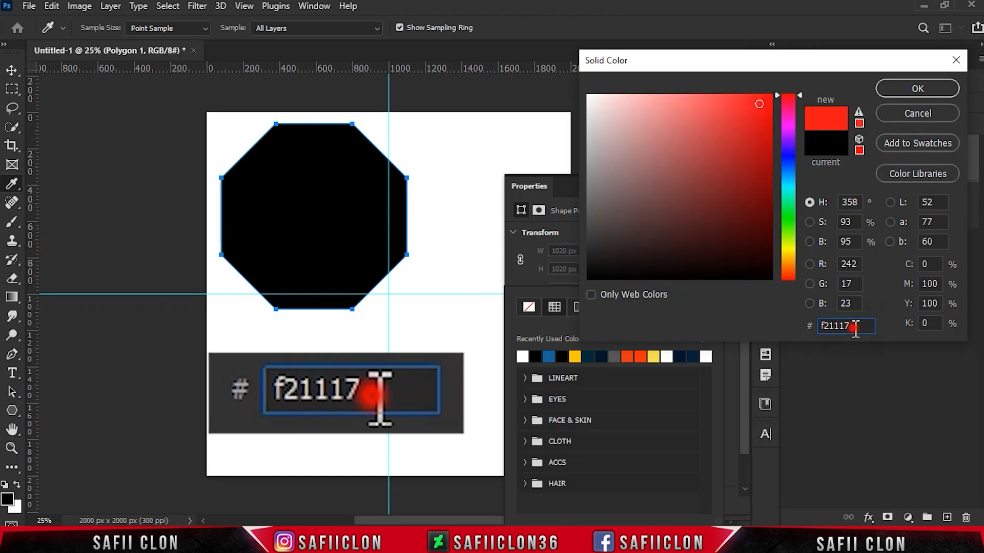
click(894, 111)
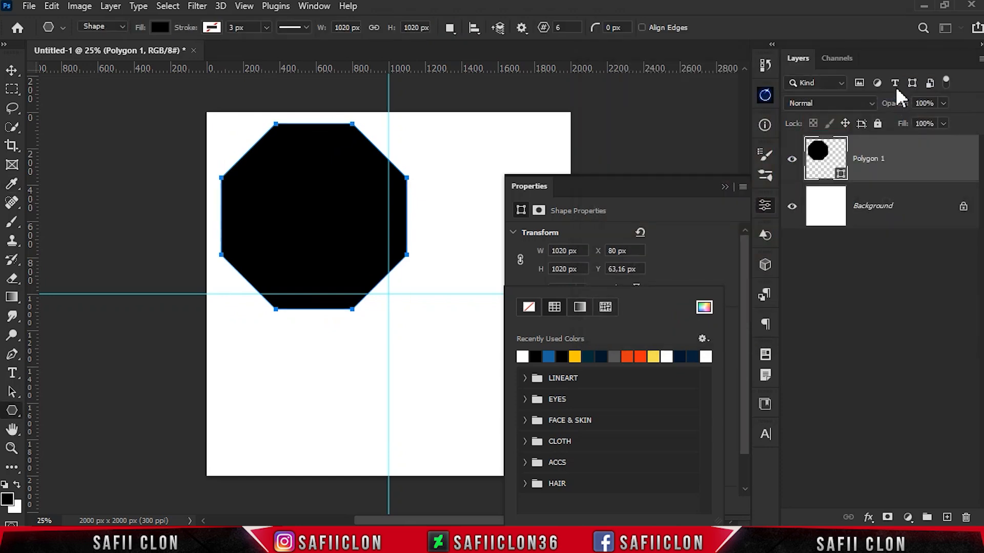
click(715, 275)
click(725, 187)
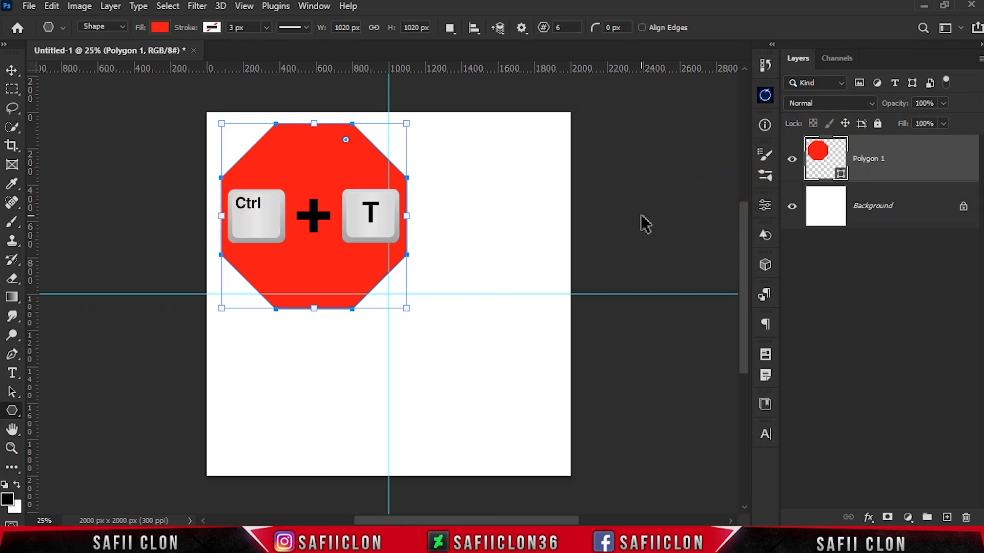
Move the red octagon to the centre of the canvas, where the guides cross
key(ctrl+t)
drag(310, 176, 385, 258)
click(708, 27)
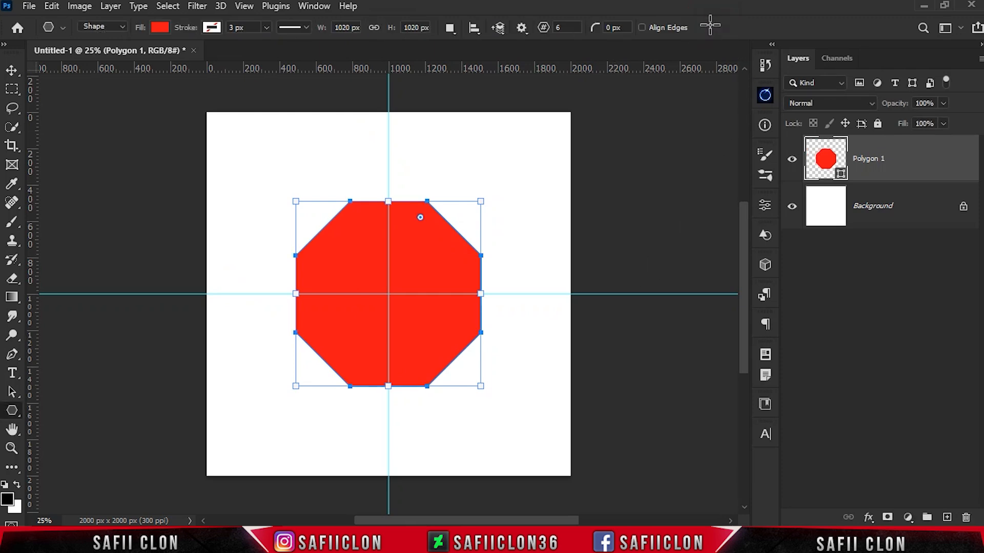
Duplicate the red octagon layer and resize the copy to 948 px wide and 948 px high
key(ctrl+plus)
key(ctrl+j)
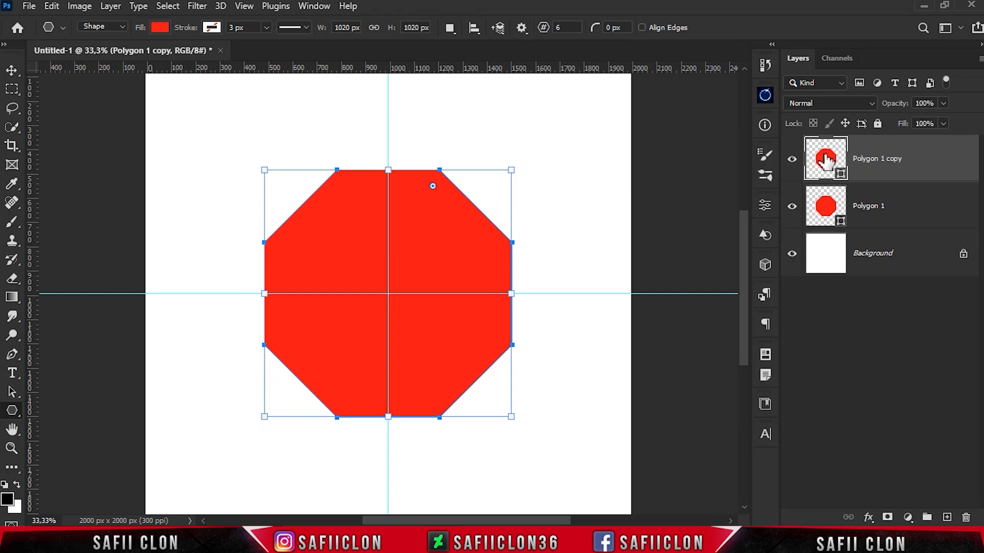
click(764, 204)
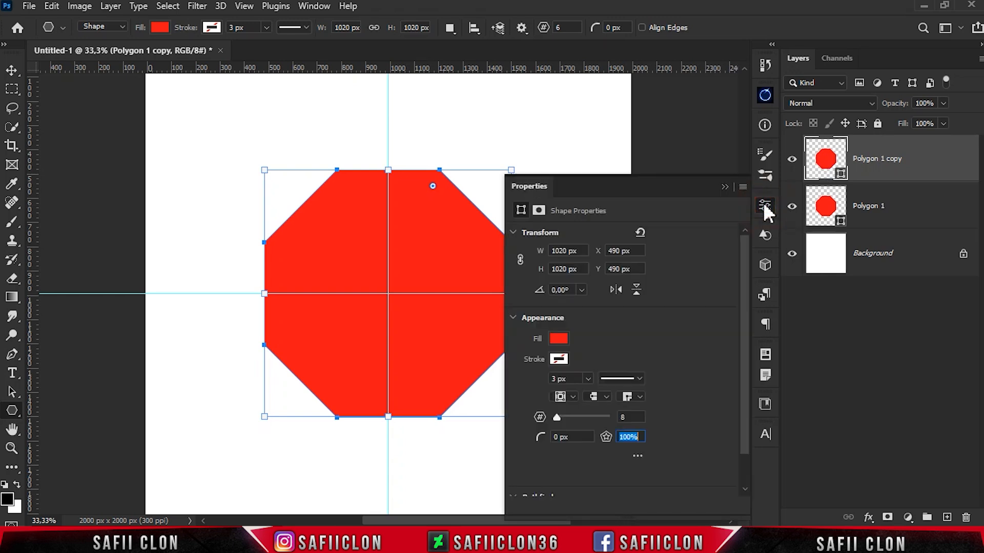
click(582, 251)
text(948)
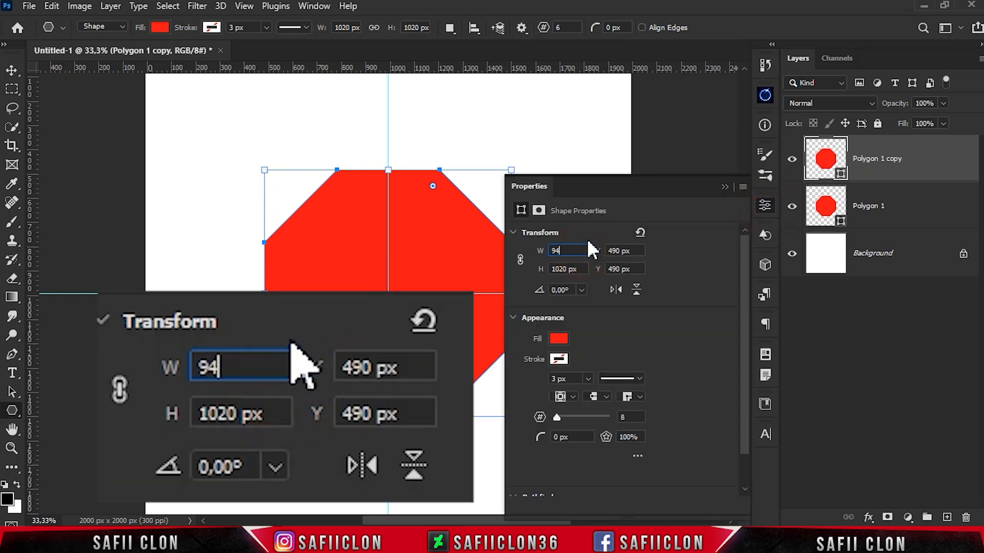
click(585, 269)
text(948)
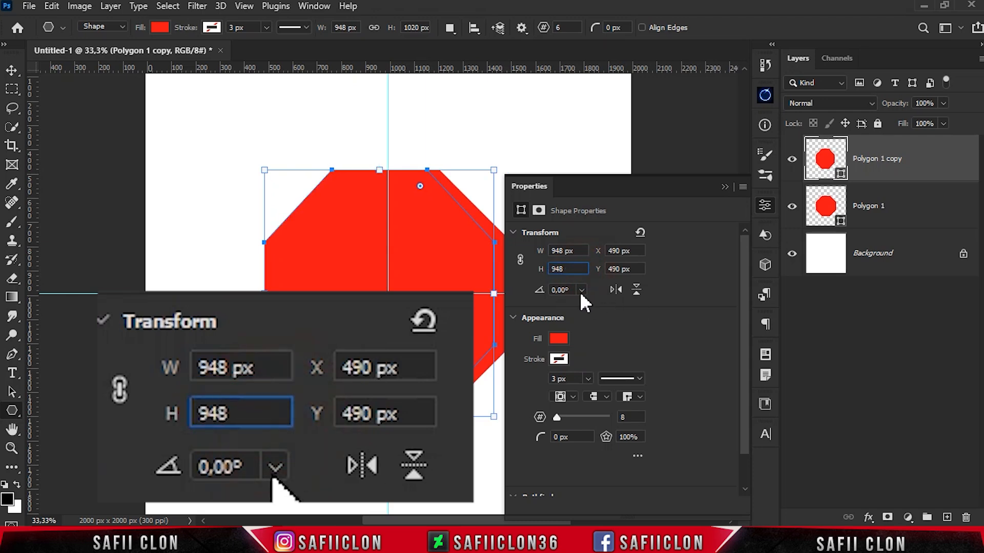
click(575, 290)
Remove the smaller octagon's fill and give it a solid white stroke
click(561, 340)
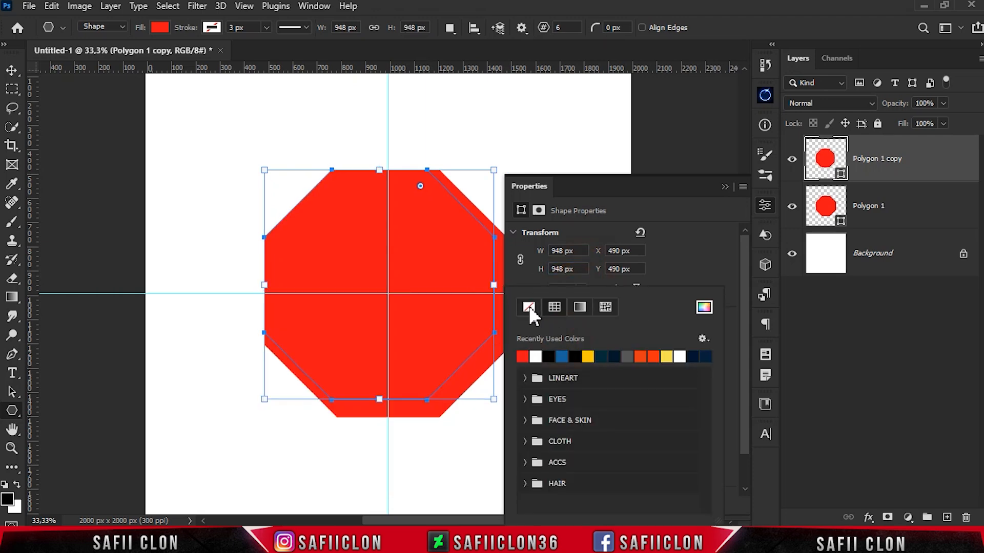
click(529, 308)
click(560, 365)
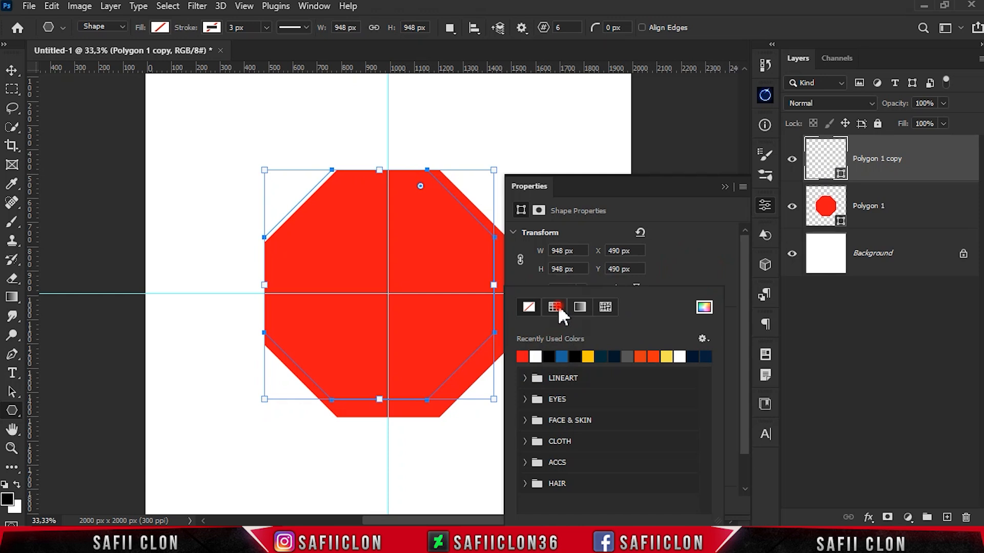
click(704, 308)
click(917, 90)
Set the smaller octagon's stroke width to 23,79 px and keep its side count at 8
click(579, 378)
text(23,79)
click(631, 417)
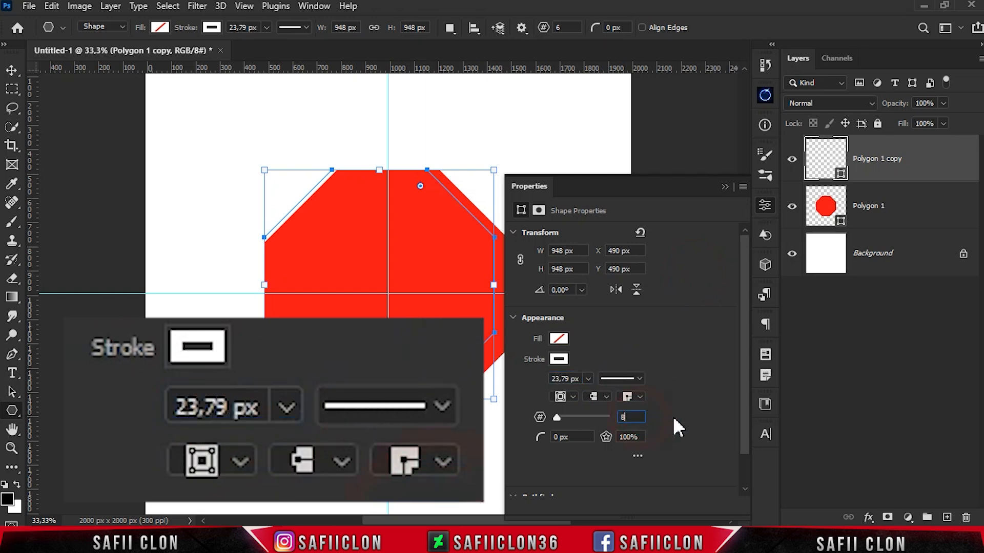
click(725, 187)
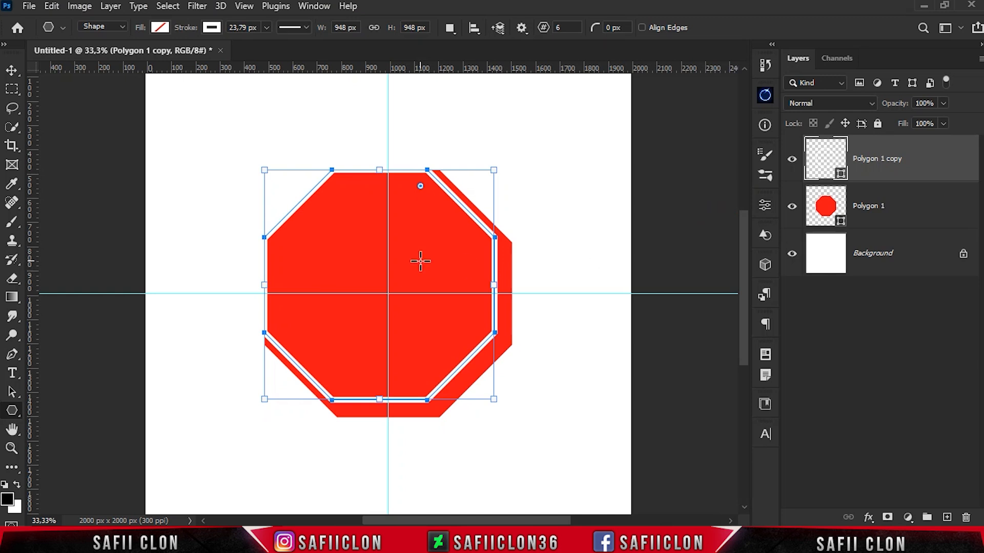
Centre the white octagon outline inside the red octagon
key(ctrl+t)
drag(417, 265, 426, 258)
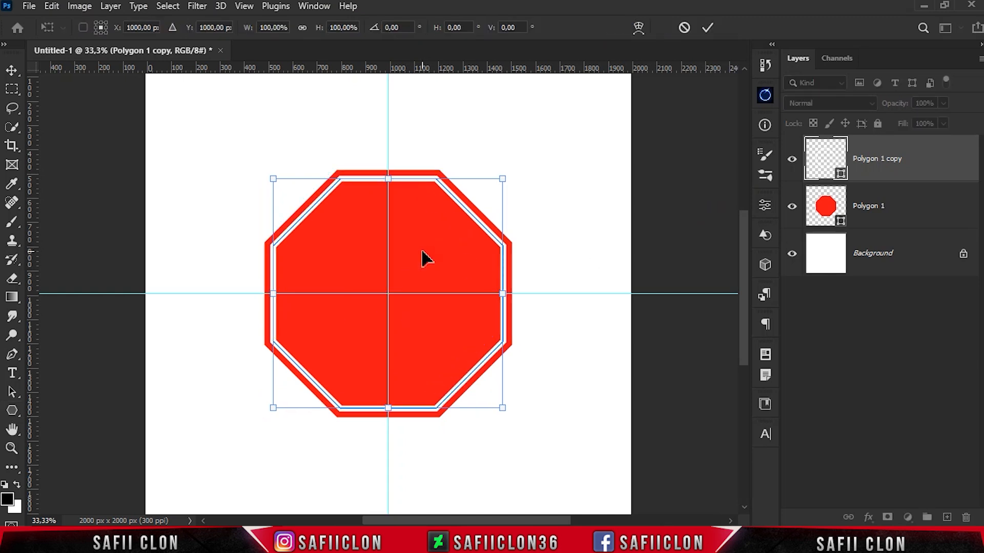
click(707, 27)
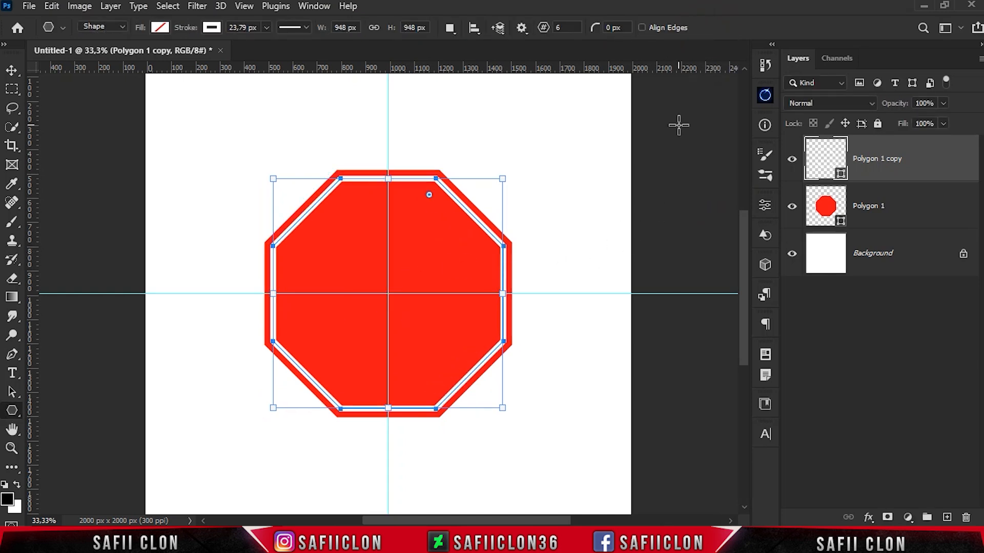
Duplicate the white outline layer as Polygon 1 copy 2
right_click(915, 158)
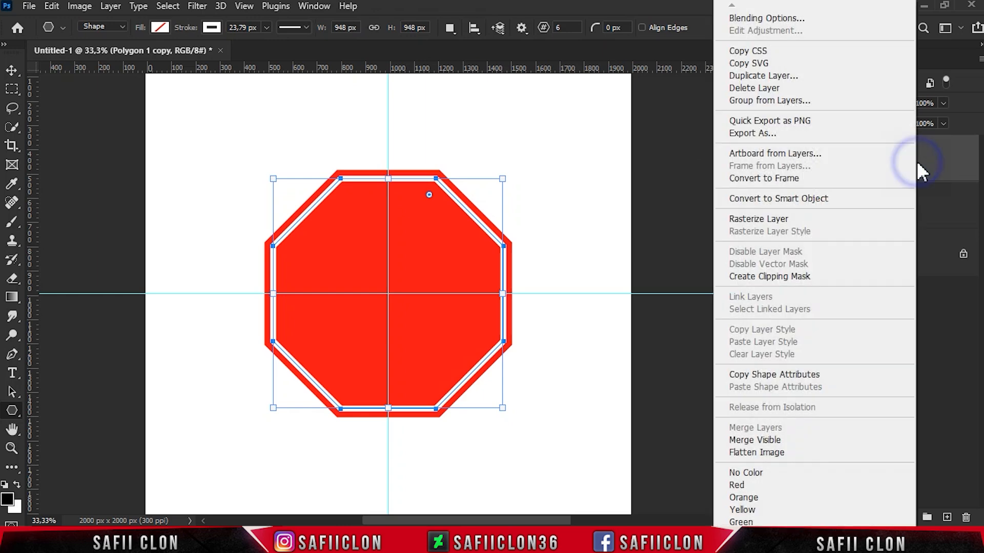
click(758, 88)
click(615, 136)
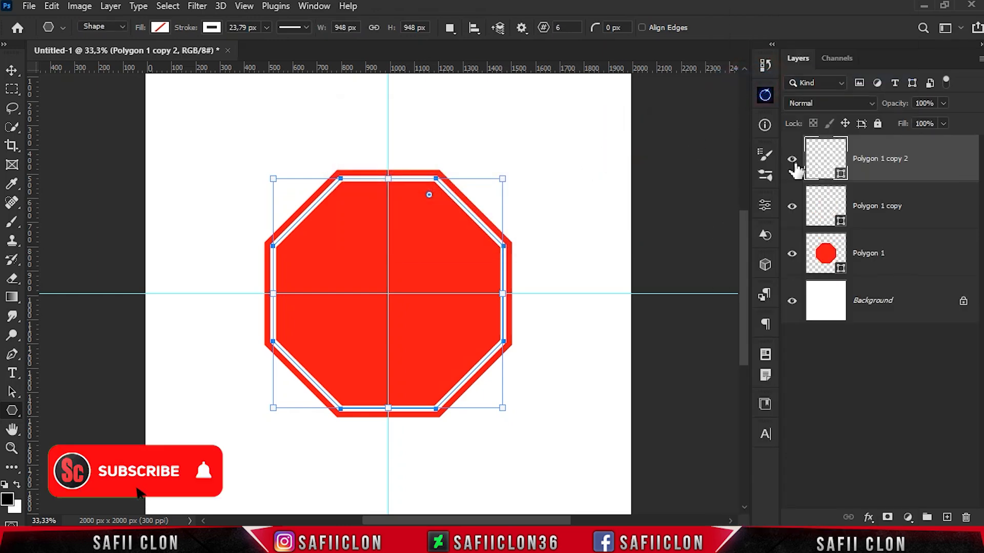
Change the duplicated outline's stroke colour to 3e1e09 and move its layer below the white outline layer
click(764, 205)
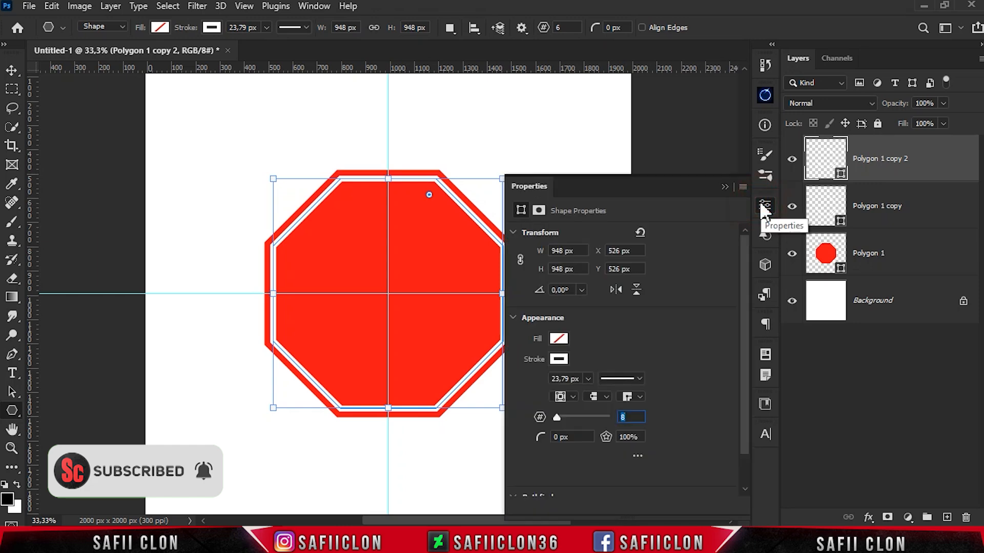
click(560, 359)
click(702, 305)
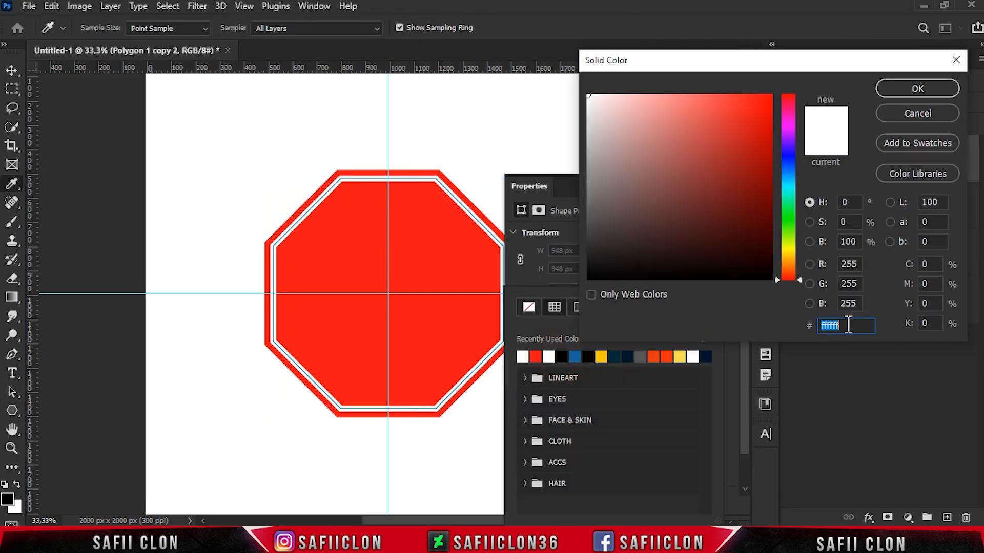
text(3e)
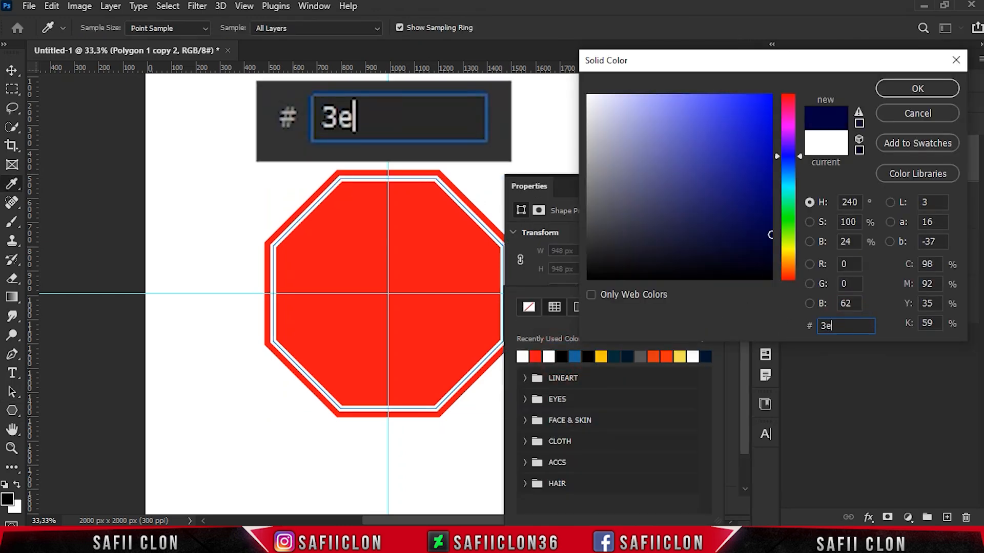
text(1e09)
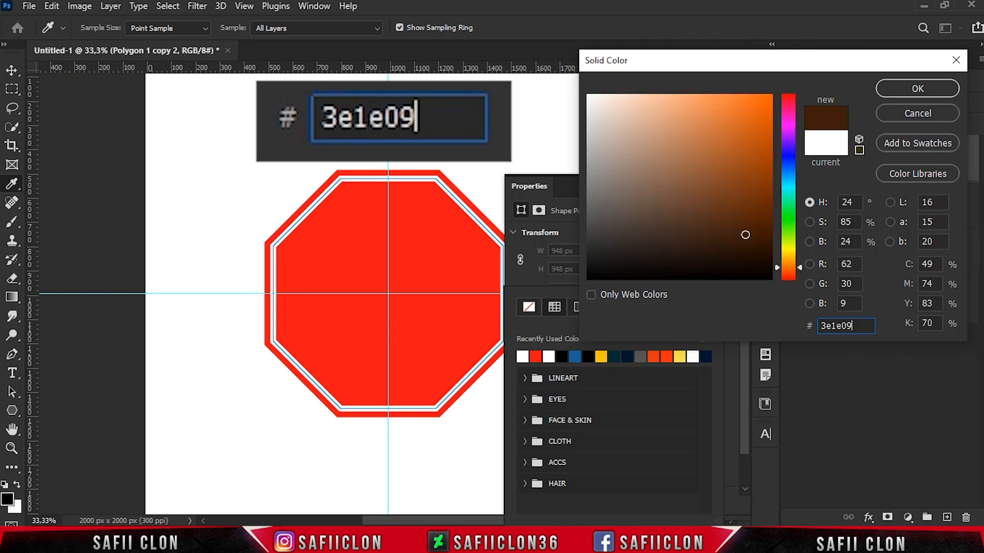
click(918, 88)
click(728, 187)
drag(889, 152, 898, 205)
Nudge the dark outline slightly left and down so it sits as a shadow behind the white outline
key(ctrl+plus)
key(ctrl+t)
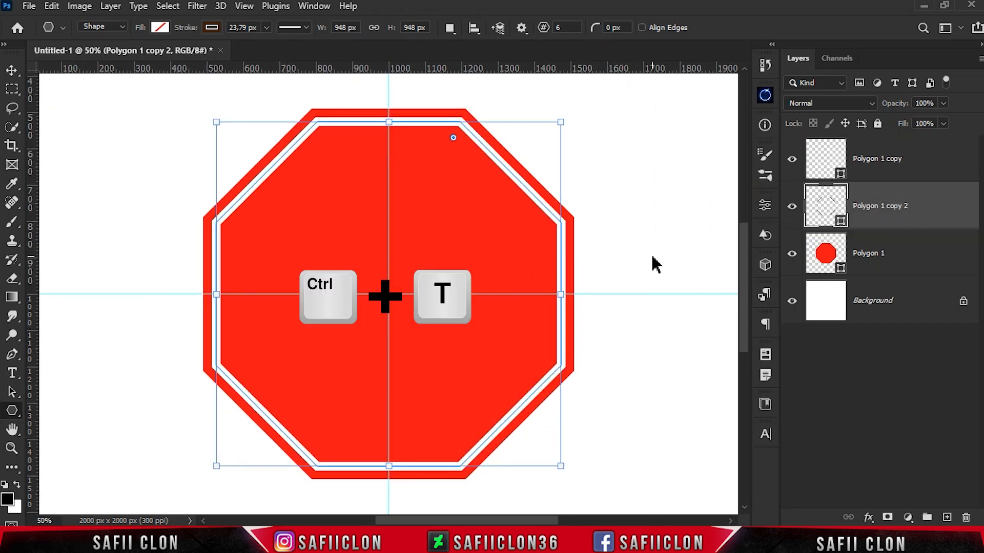
key(ctrl+minus)
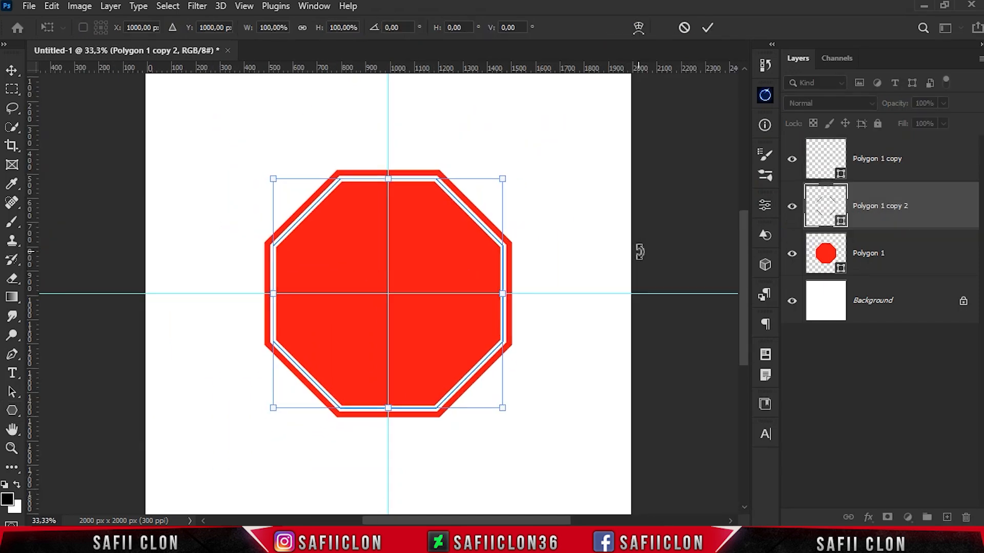
click(549, 540)
drag(742, 347, 744, 315)
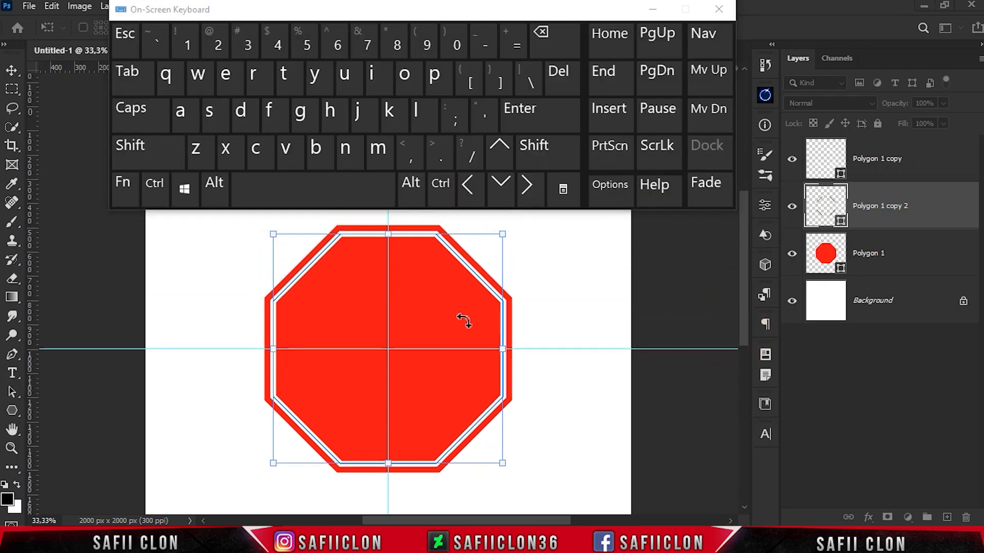
click(474, 191)
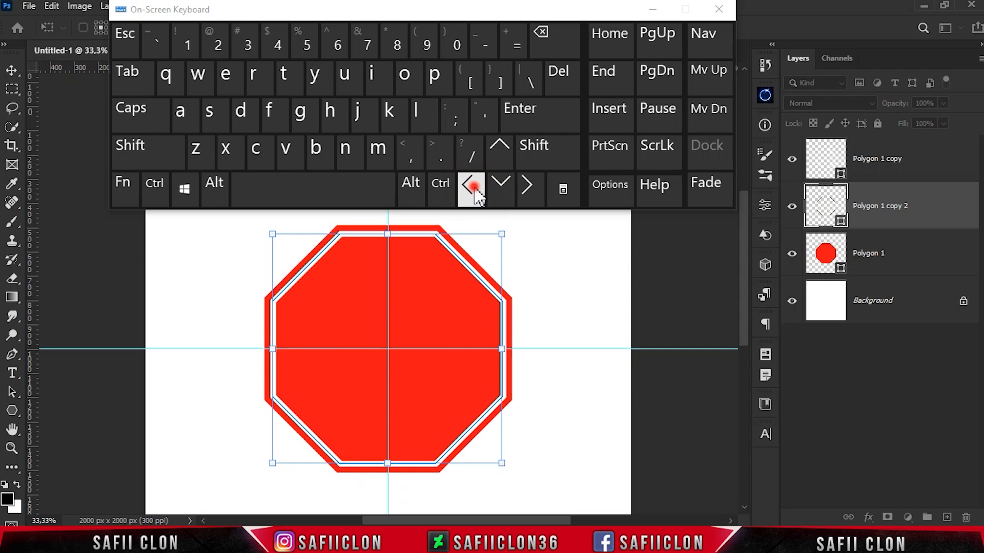
click(501, 185)
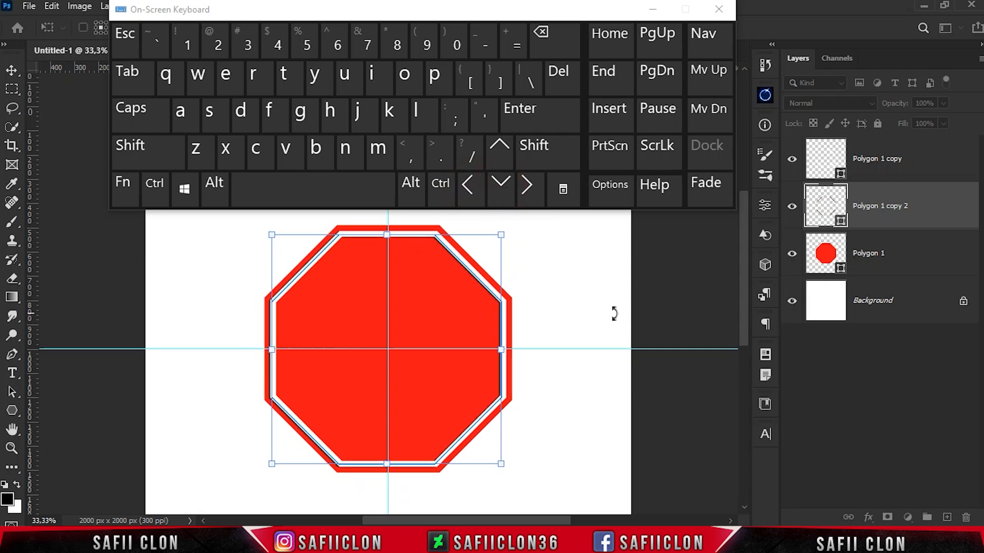
click(501, 184)
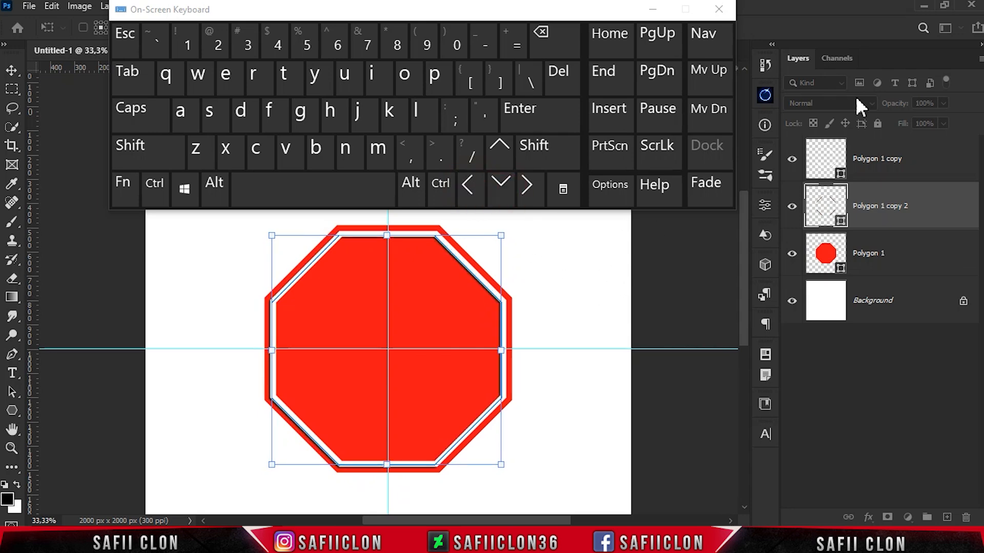
click(719, 10)
click(705, 28)
Hide the guides and path outlines, and convert the dark outline layer to a Smart Object
key(ctrl+h)
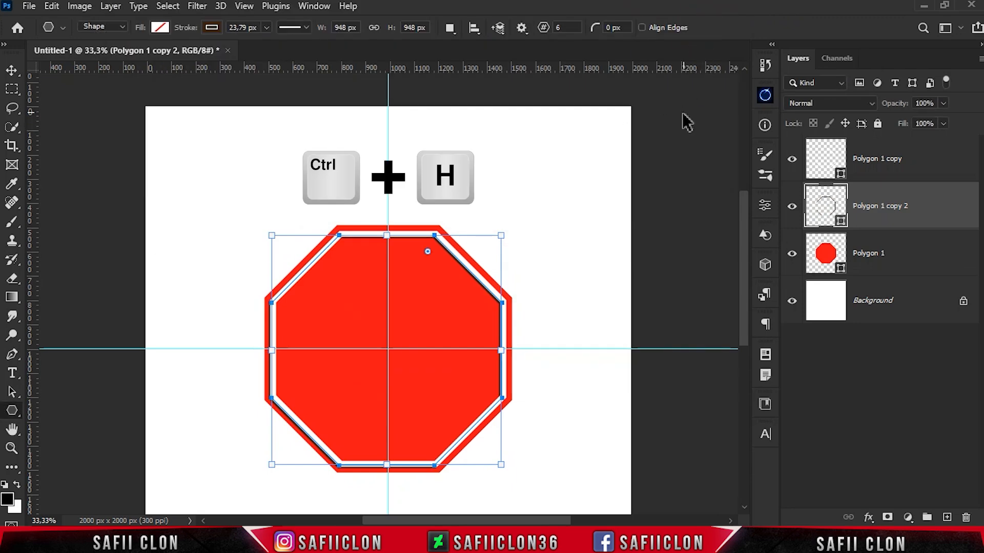
key(ctrl+plus)
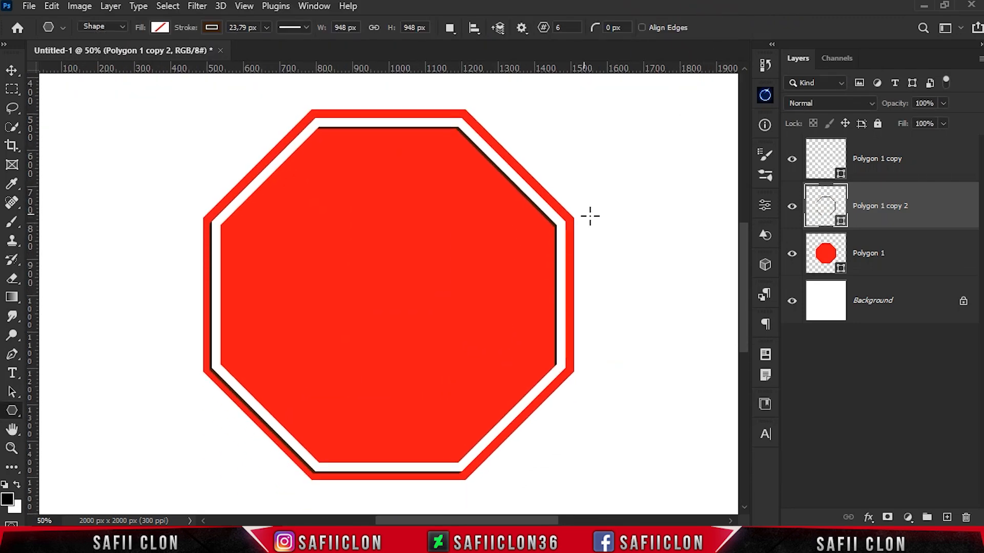
right_click(950, 205)
click(856, 193)
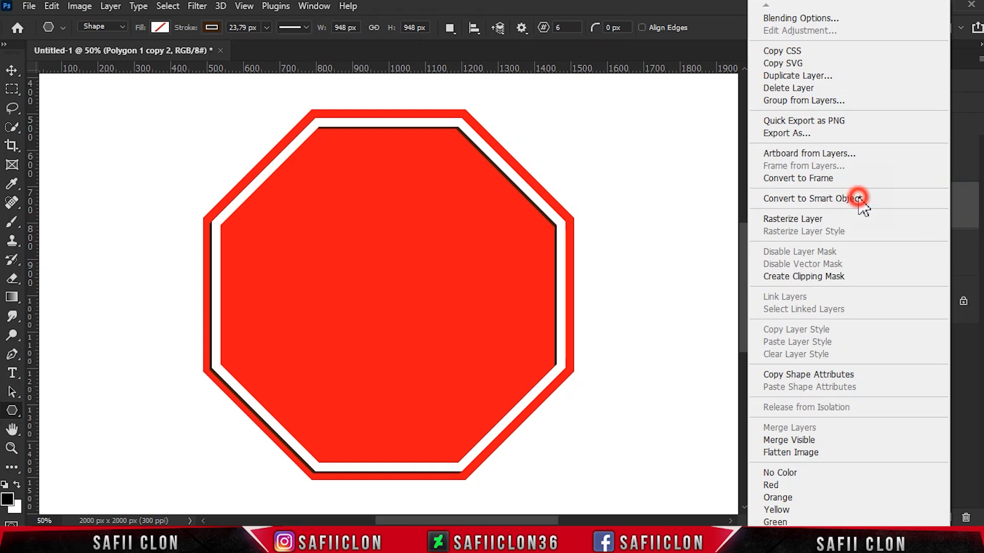
Apply a Ripple distort filter to the dark outline Smart Object with amount 118% and size Medium
click(198, 5)
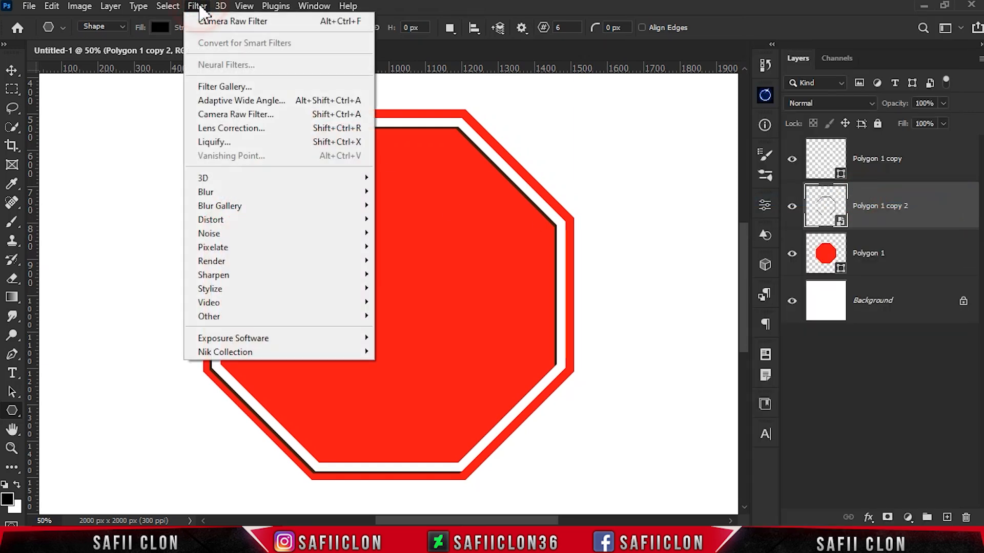
mouse_move(251, 220)
click(414, 263)
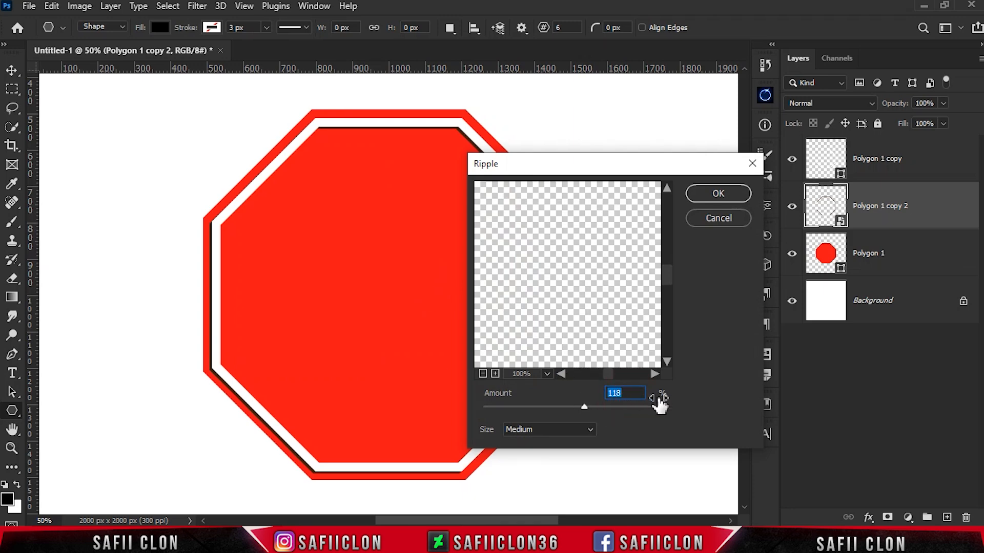
click(589, 432)
click(528, 452)
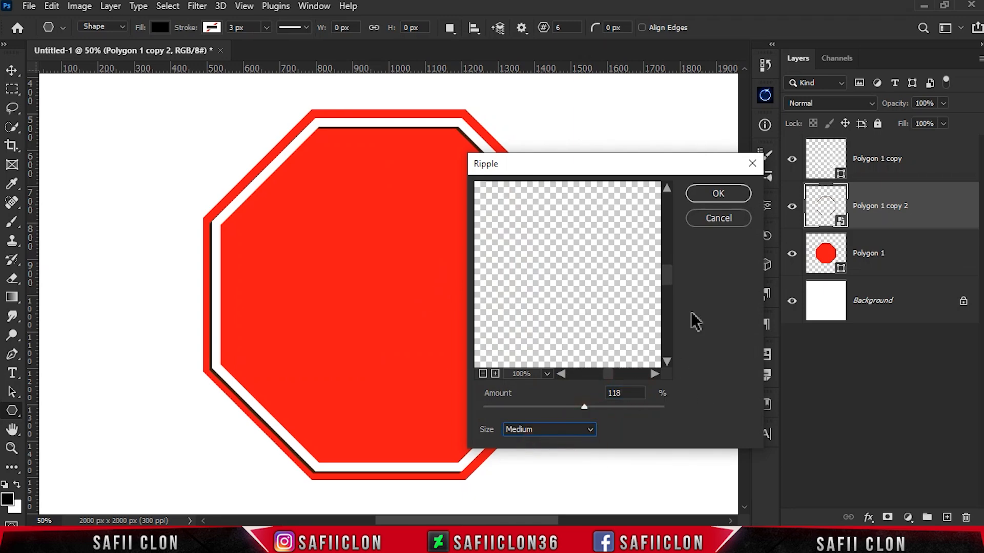
click(718, 194)
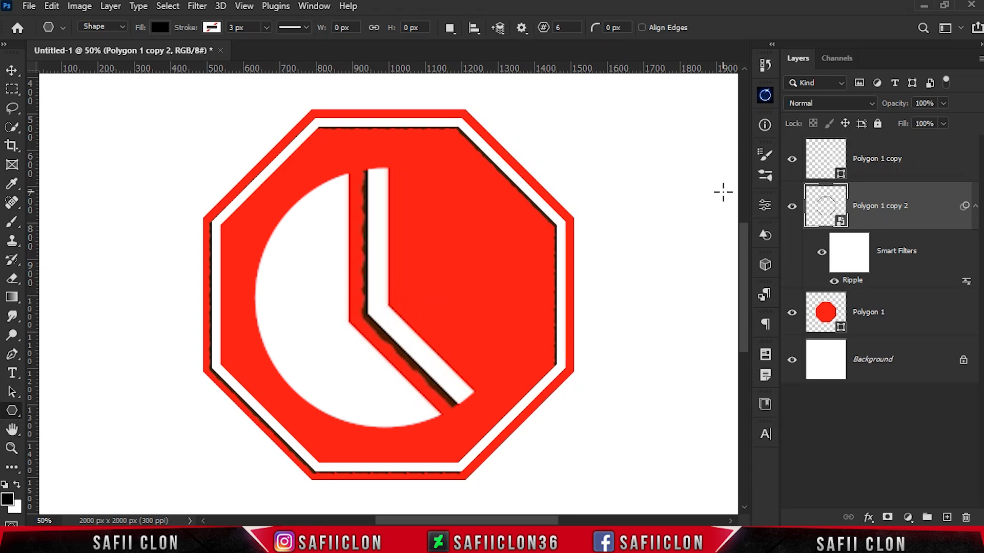
Toggle the dark outline layer's visibility to compare the sign with and without the rippled shadow
click(799, 207)
click(800, 207)
click(799, 207)
click(799, 206)
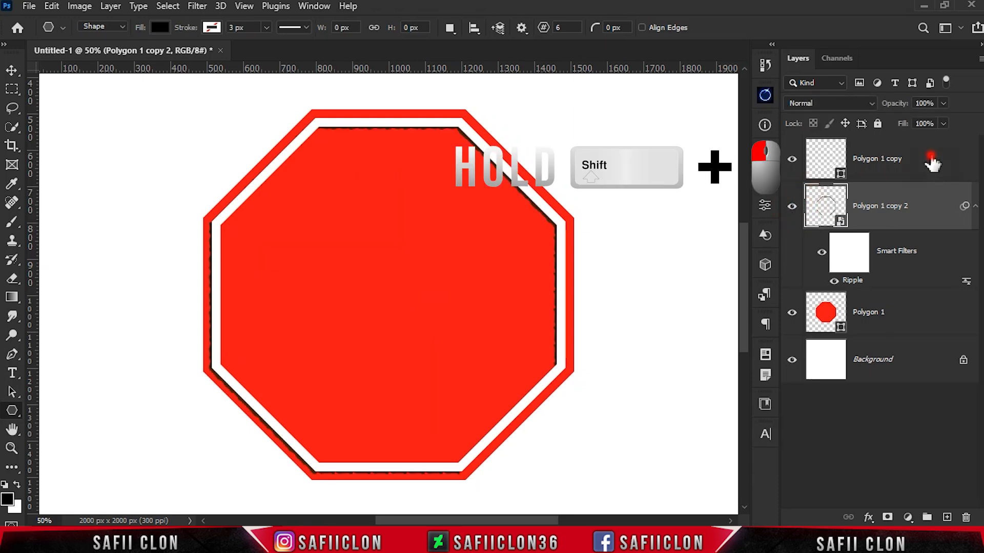
Group the three polygon layers, name the group MAIN SHAPES, and check it by toggling its visibility
shift+click(891, 158)
shift+click(909, 311)
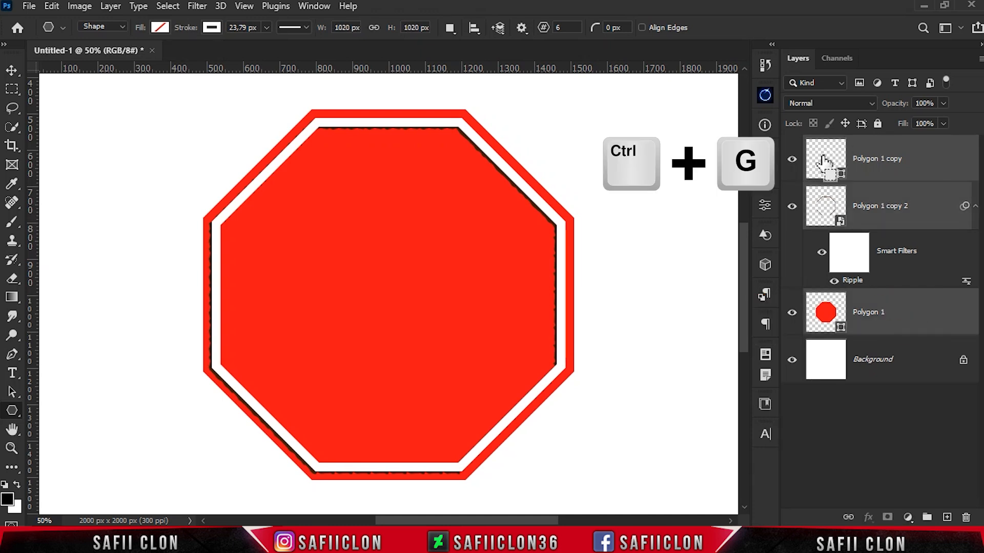
key(ctrl+g)
double_click(845, 144)
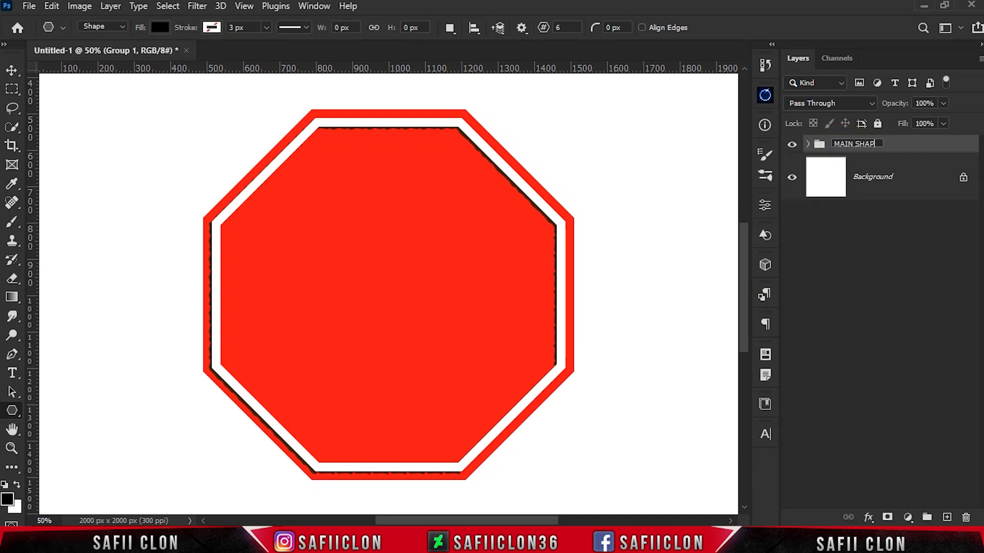
key(Return)
click(792, 144)
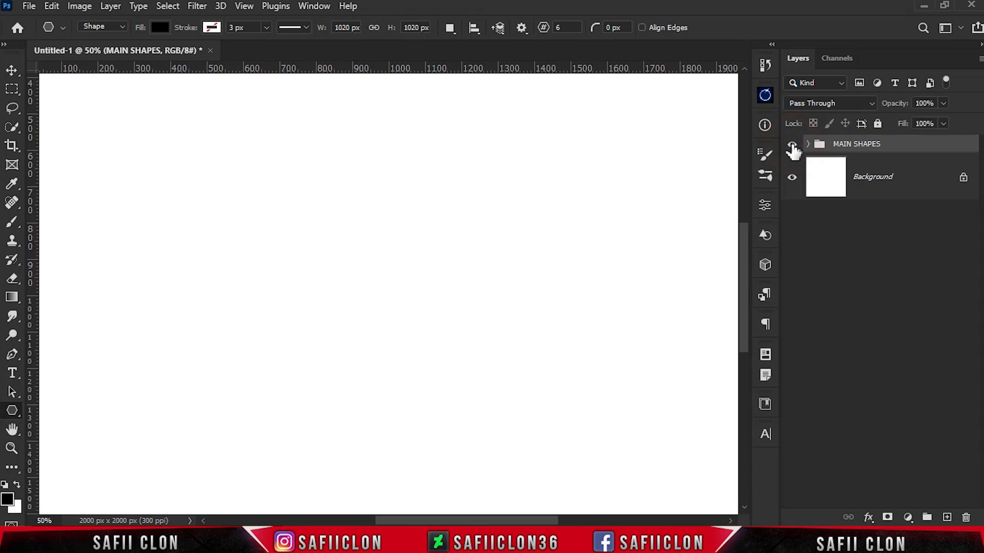
click(792, 144)
Show the guides and add a horizontal text layer reading STOP over the octagon
key(ctrl+h)
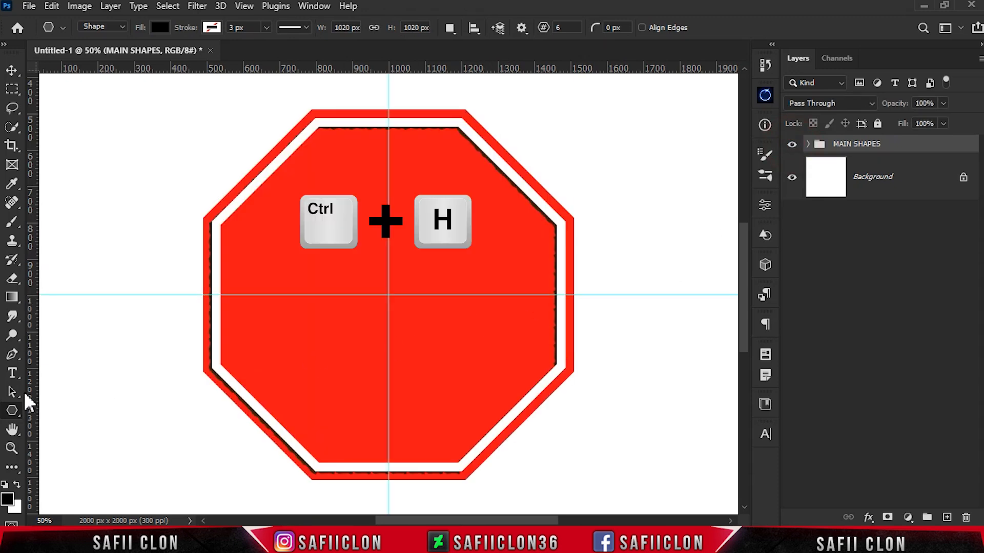
right_click(12, 373)
click(77, 377)
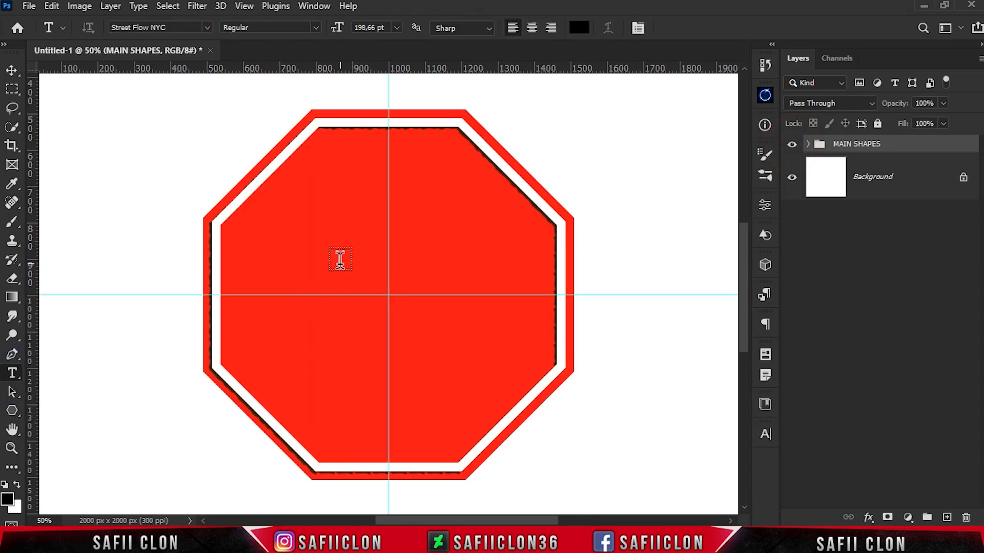
click(277, 255)
key(ctrl+minus)
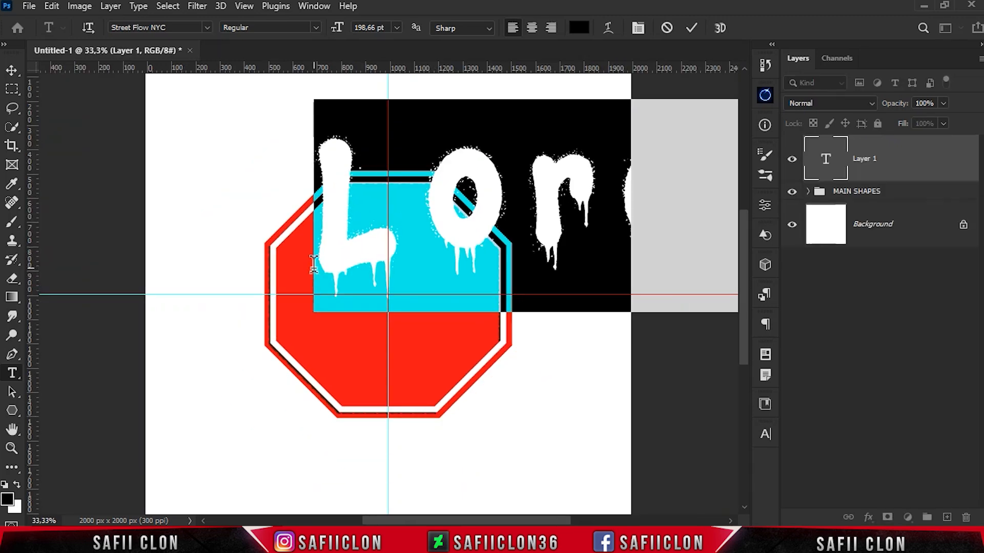
text(STO)
Set the whole STOP text to the Bebas Neue font in Regular style
drag(312, 216, 713, 234)
click(314, 5)
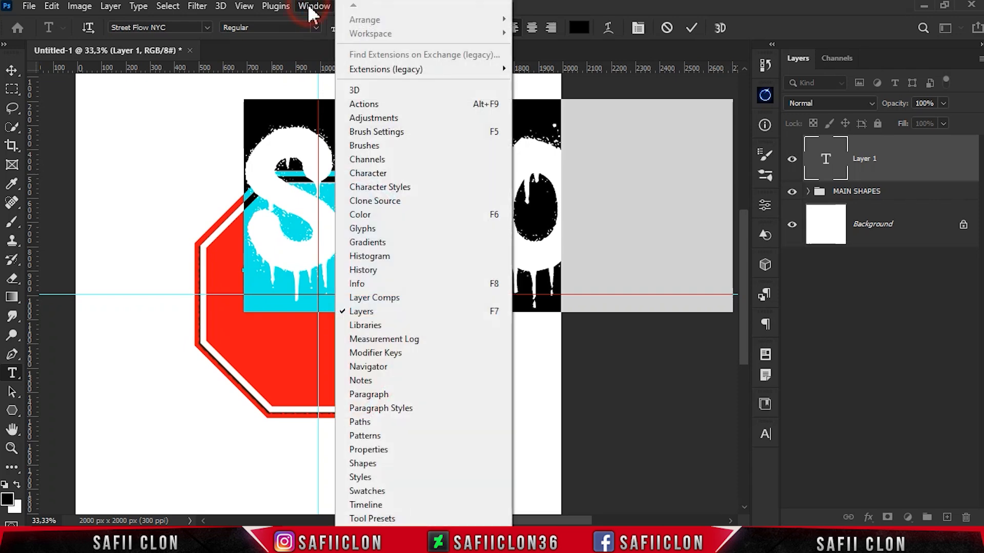
click(389, 173)
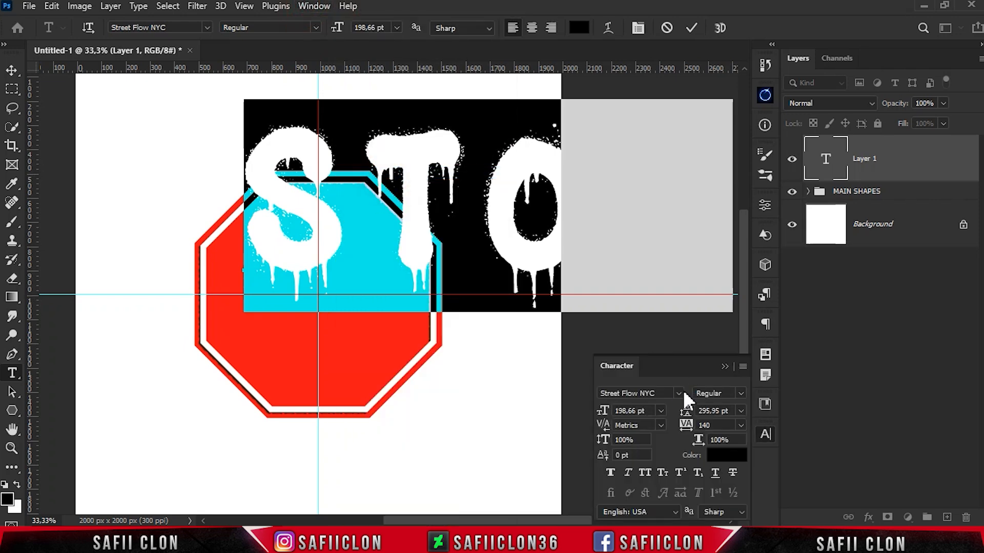
click(682, 393)
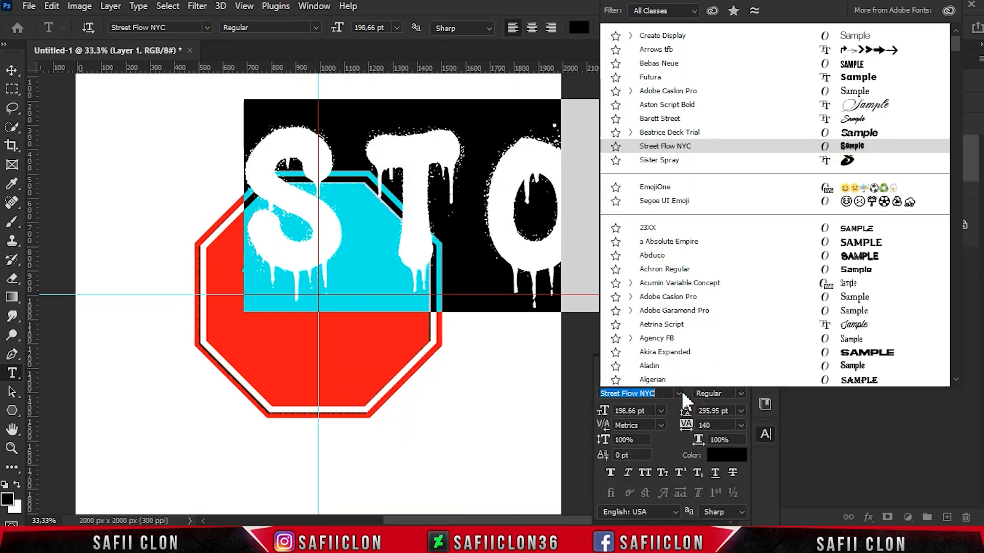
click(679, 64)
click(740, 393)
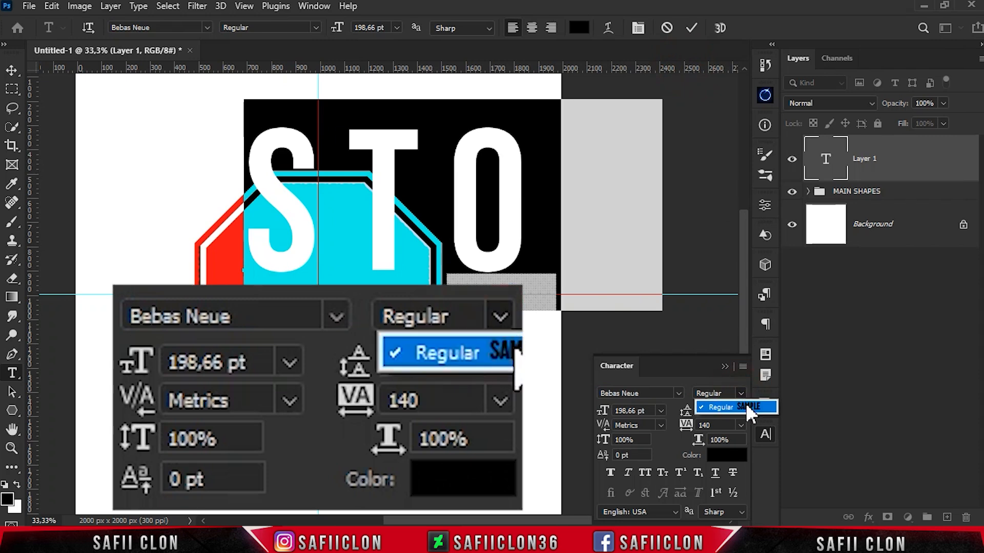
click(745, 406)
Set the STOP text's size to 103 pt with tracking at 140
click(626, 411)
text(10)
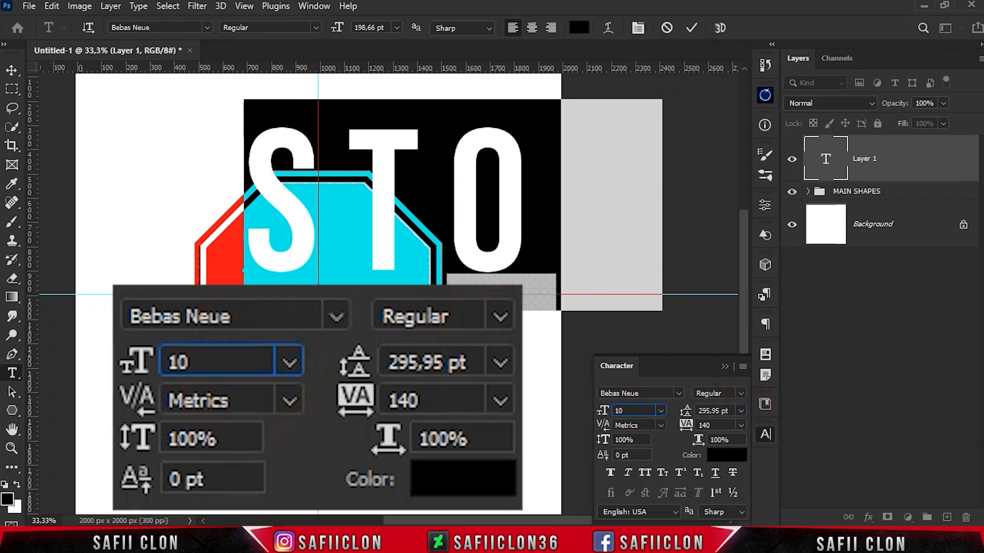
text(3)
click(714, 425)
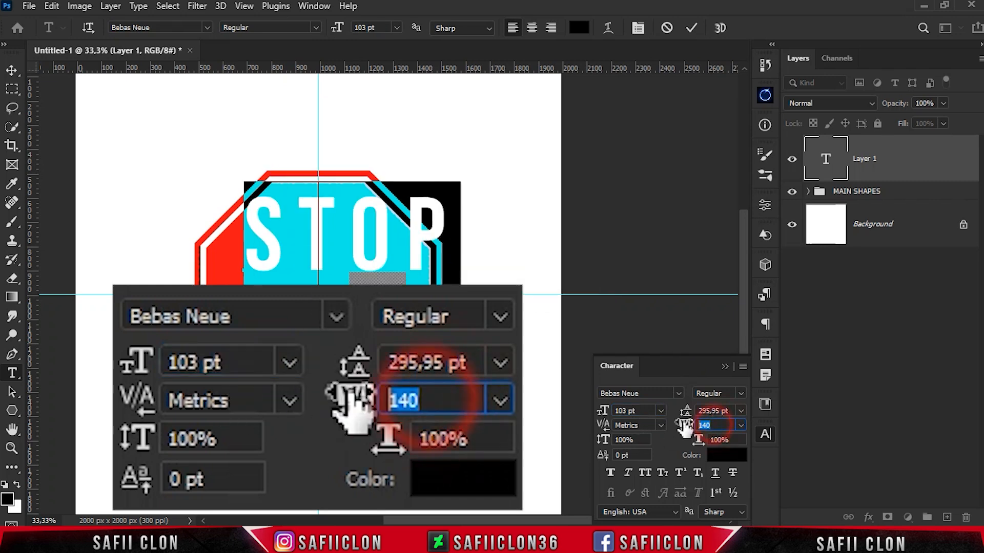
text(1)
click(719, 411)
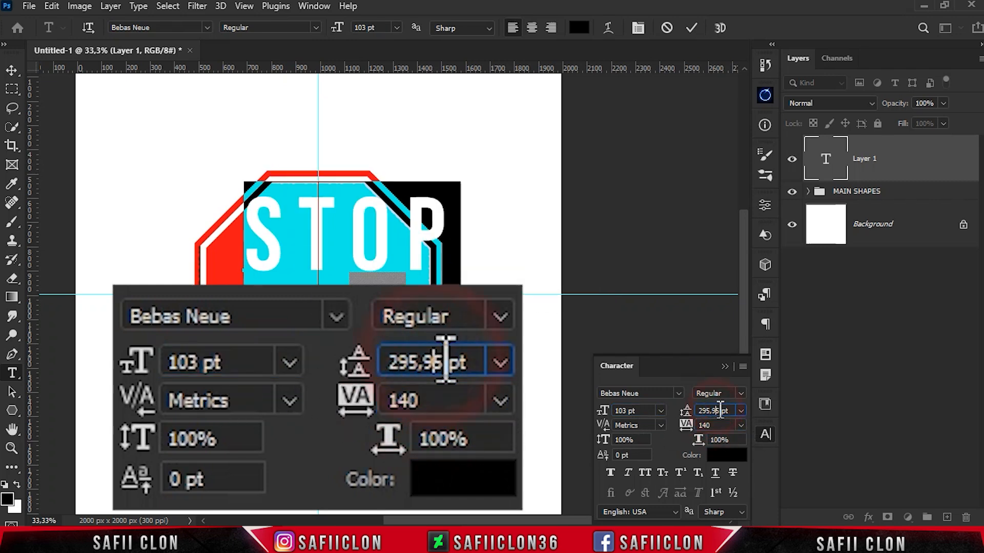
Change the STOP text's colour to white and commit the text
click(726, 456)
drag(670, 229, 588, 95)
click(935, 88)
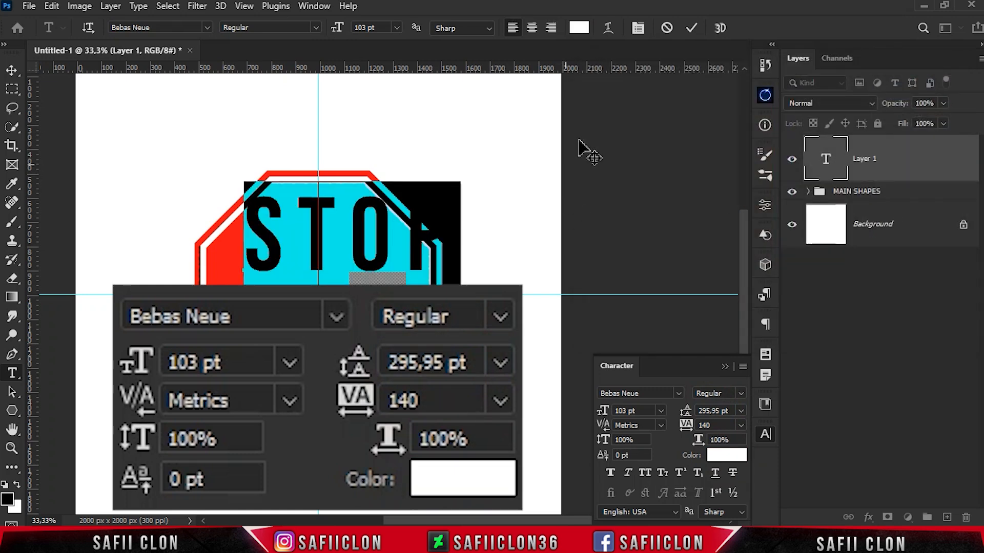
click(691, 28)
Move the STOP text to the centre of the octagon
key(ctrl+plus)
key(ctrl+t)
drag(369, 198, 374, 265)
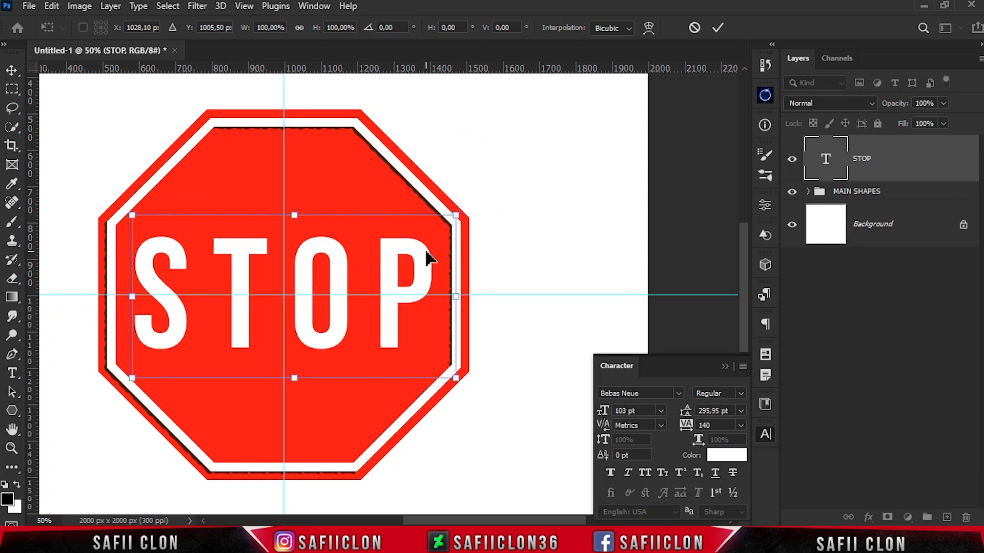
click(717, 27)
Add a new text layer reading DON'T above the STOP text
key(ctrl+minus)
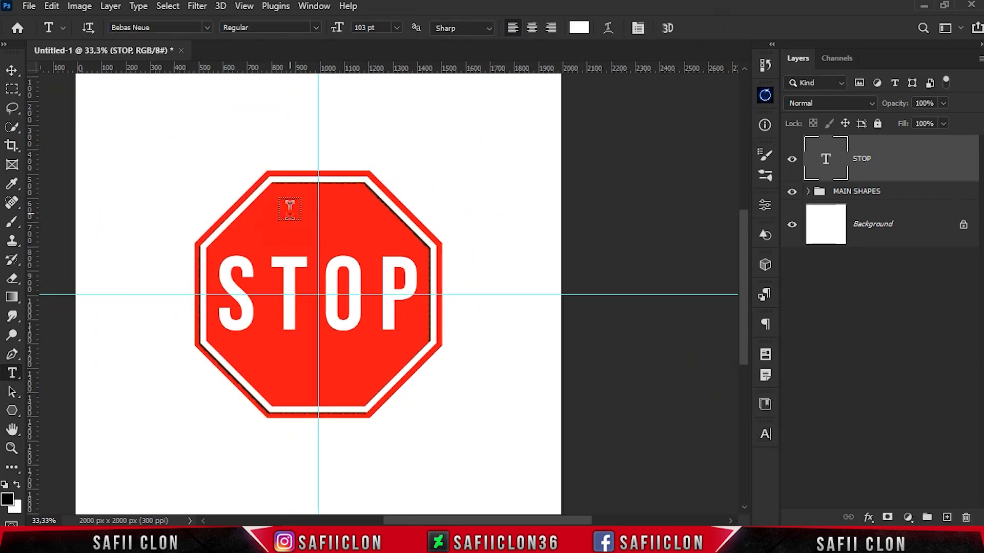
click(287, 208)
text(LO)
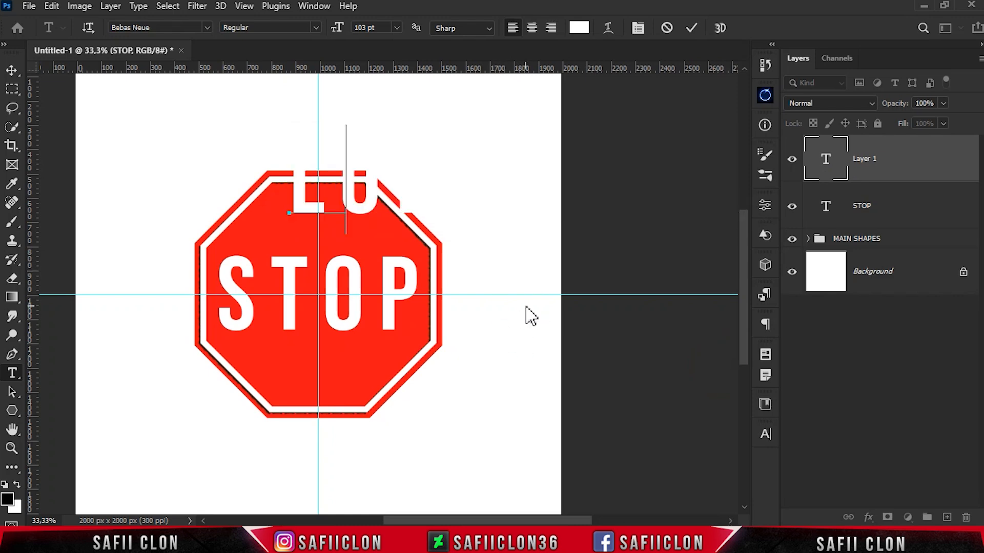
text(N'T)
Set the whole DON'T text to the Street Flow NYC font
drag(294, 182, 595, 200)
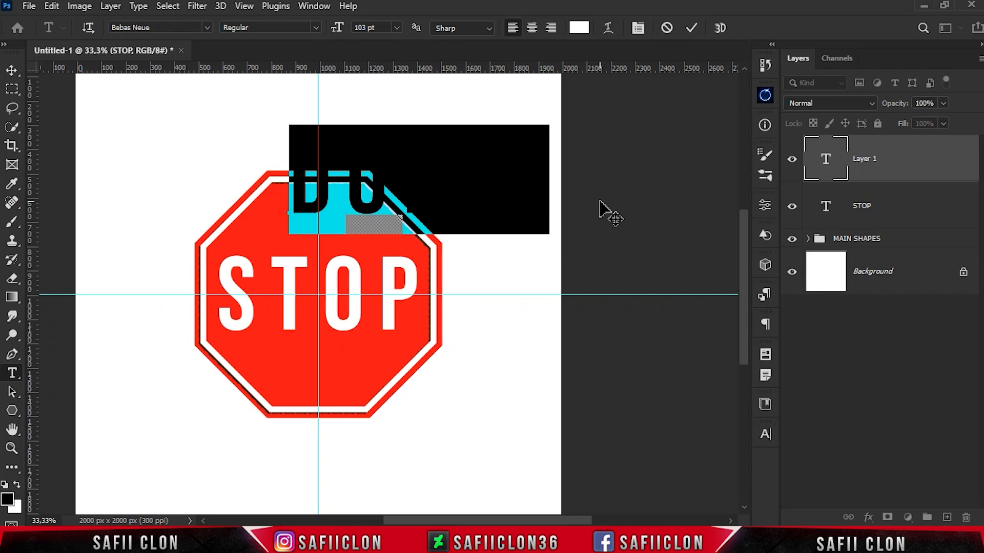
click(765, 436)
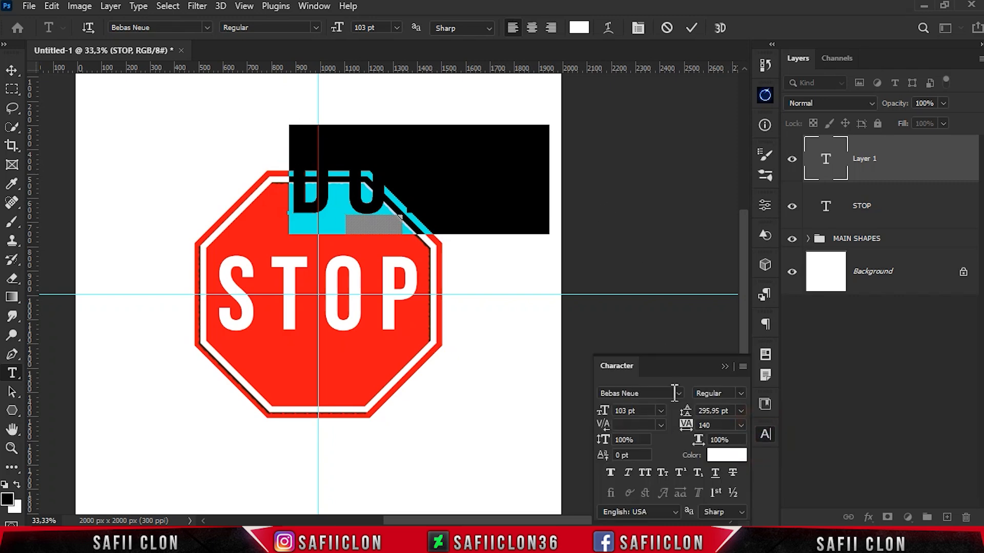
click(678, 394)
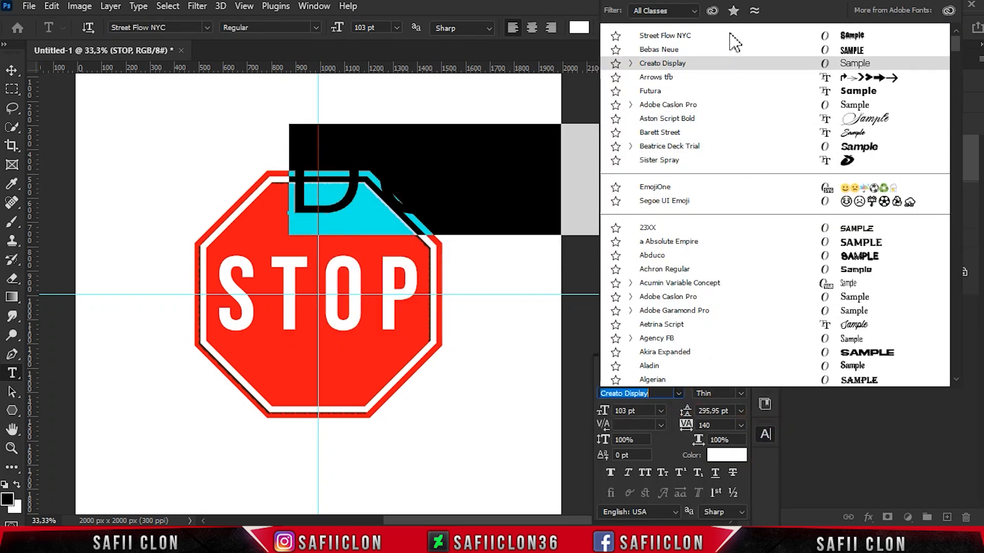
click(727, 35)
Set the DON'T text's size to 44 pt and tracking to 140, and commit the text
click(635, 411)
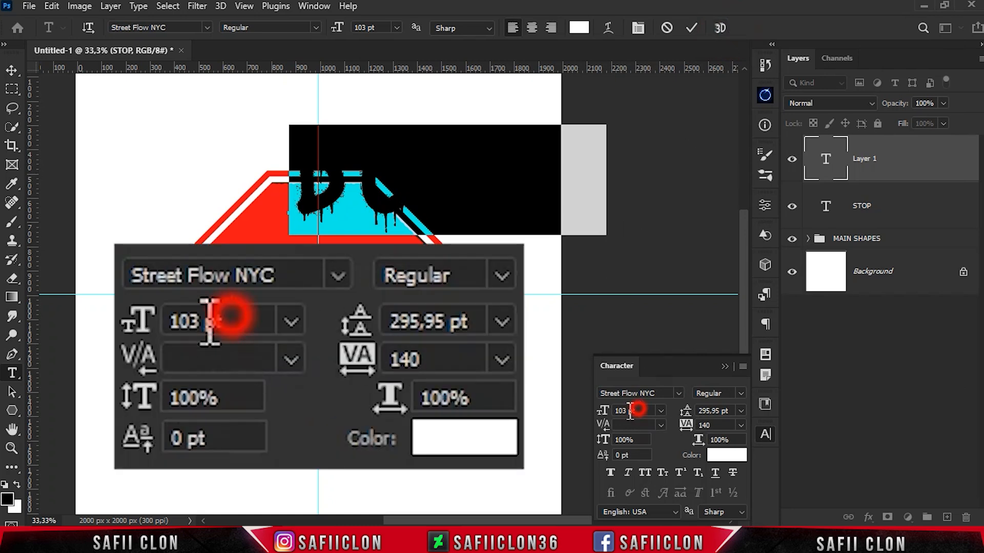
text(44)
drag(716, 426, 688, 432)
text(140)
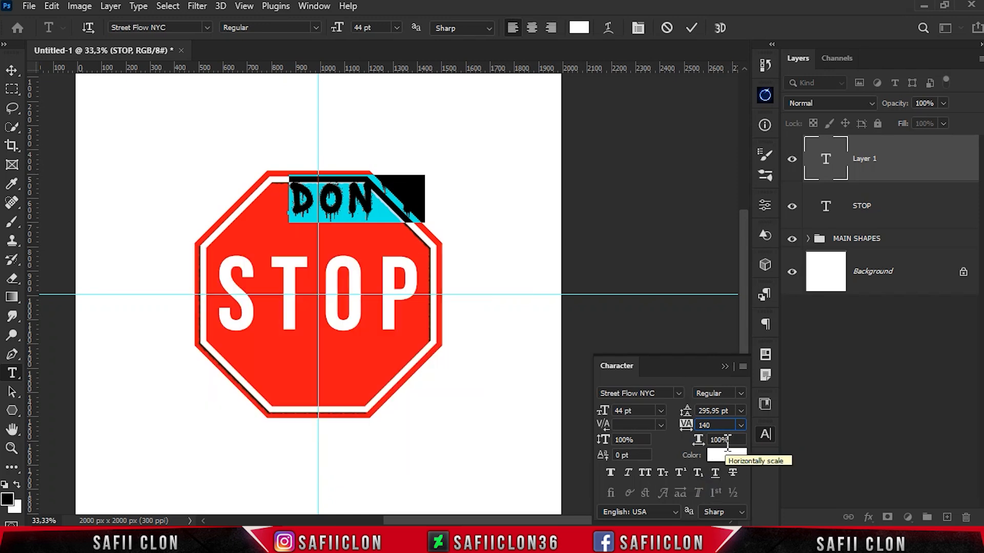
click(691, 28)
Position the DON'T text just above STOP, nudged onto the vertical guide at X 1000 px
key(ctrl+t)
drag(358, 205, 331, 225)
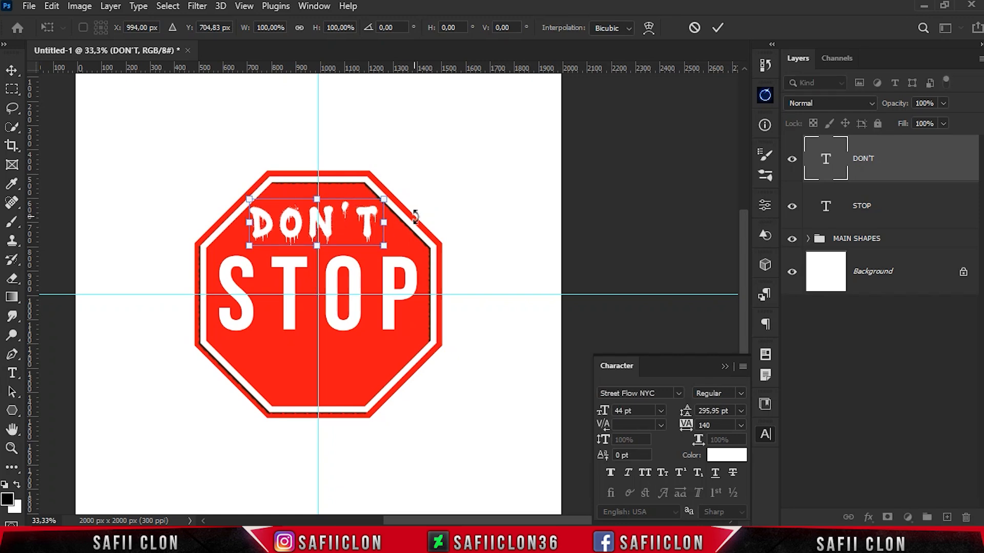
key(Right)
key(Right)
key(Right)
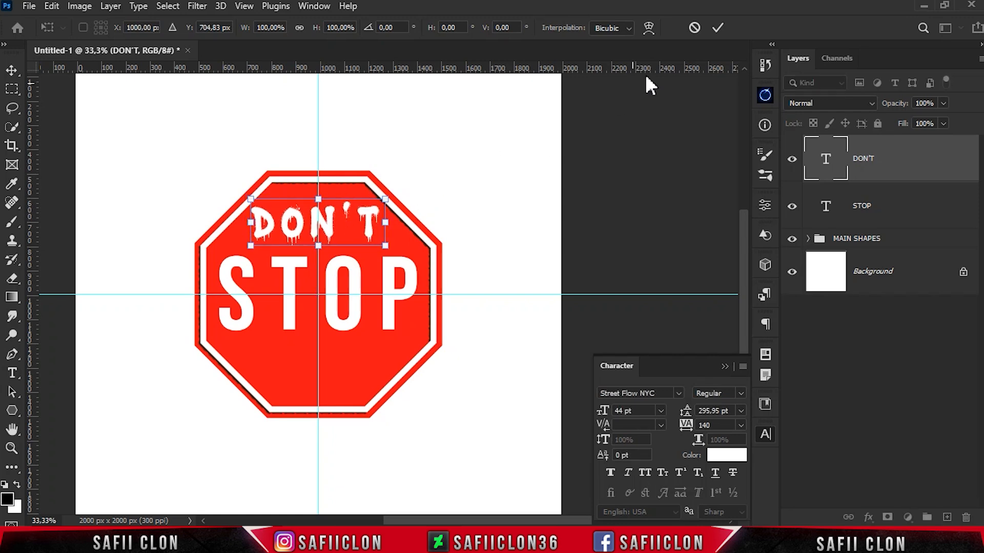
click(716, 27)
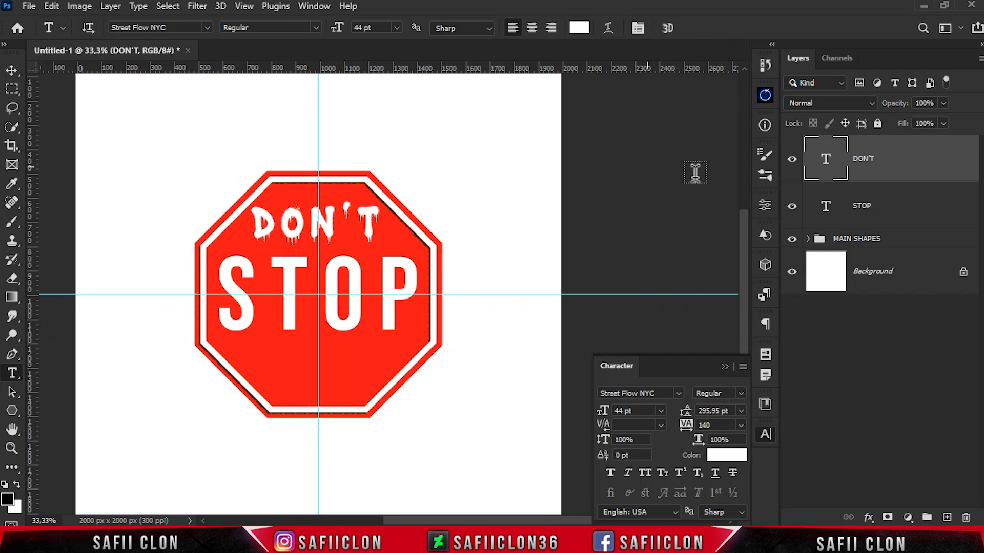
Duplicate the DON'T text layer and place the copy directly below STOP
key(ctrl+j)
drag(330, 234, 331, 373)
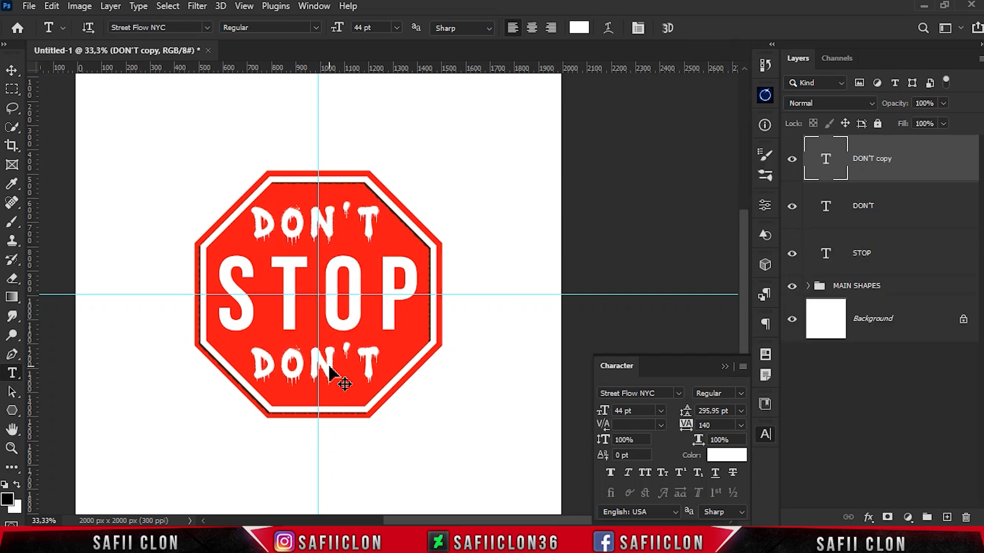
Replace the wording of the copied DON'T text below STOP with Me Now
drag(256, 368, 385, 361)
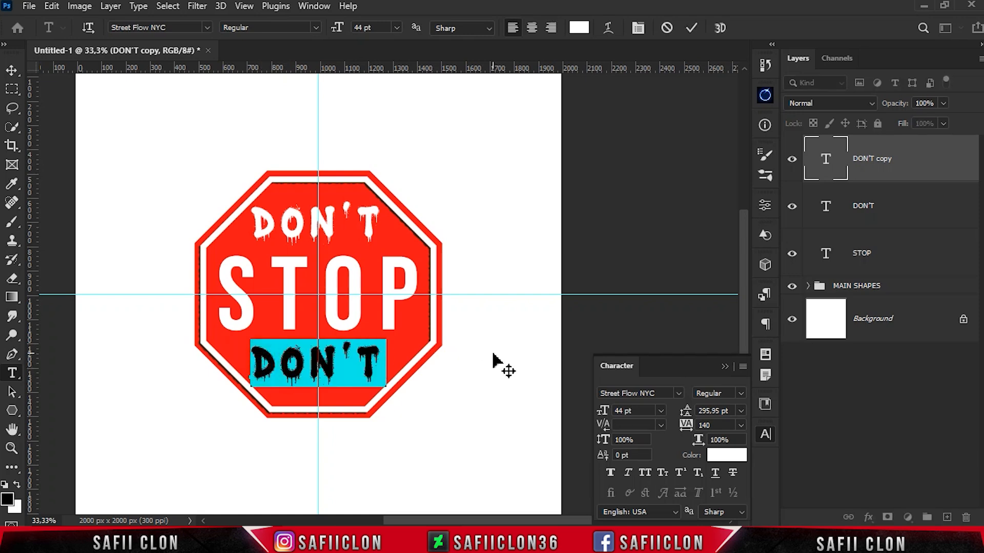
text(Me)
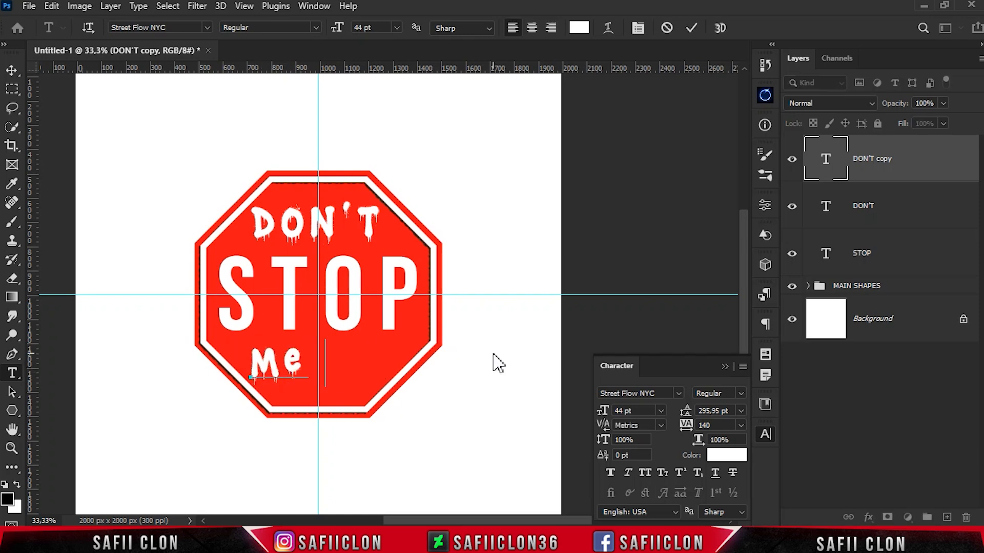
text( Now)
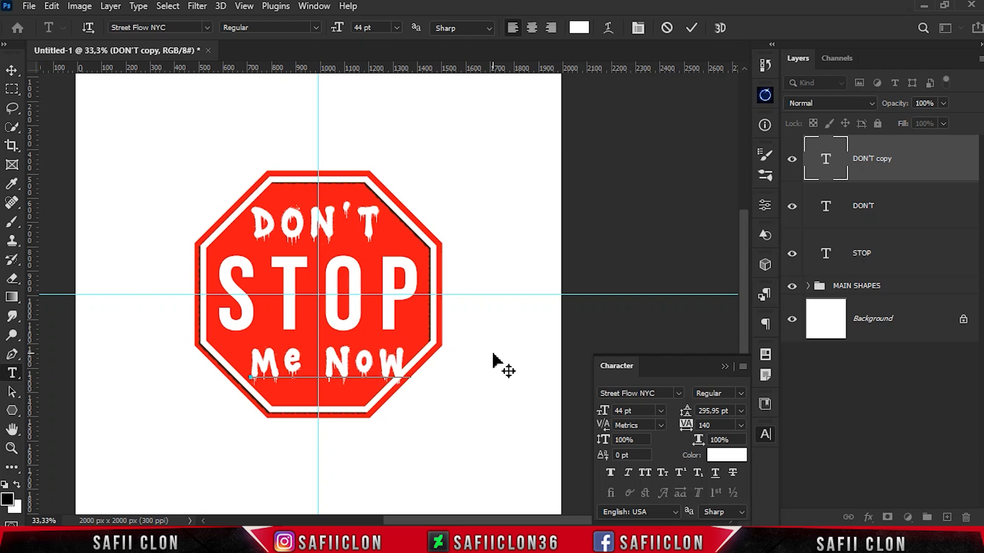
Set the Me Now text's size to 45 pt, commit it and centre it below STOP
drag(412, 371, 267, 317)
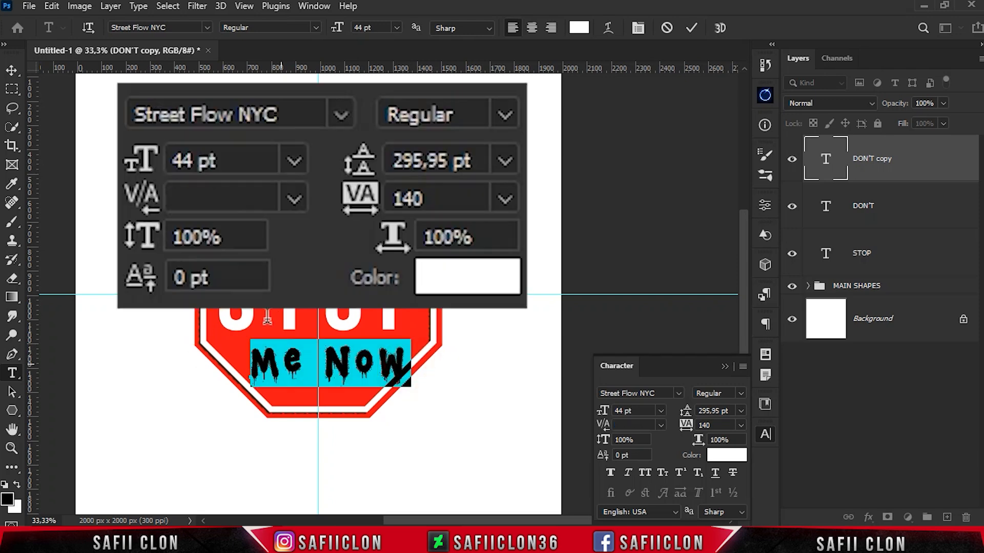
click(635, 411)
click(715, 425)
click(638, 411)
text(45)
click(715, 424)
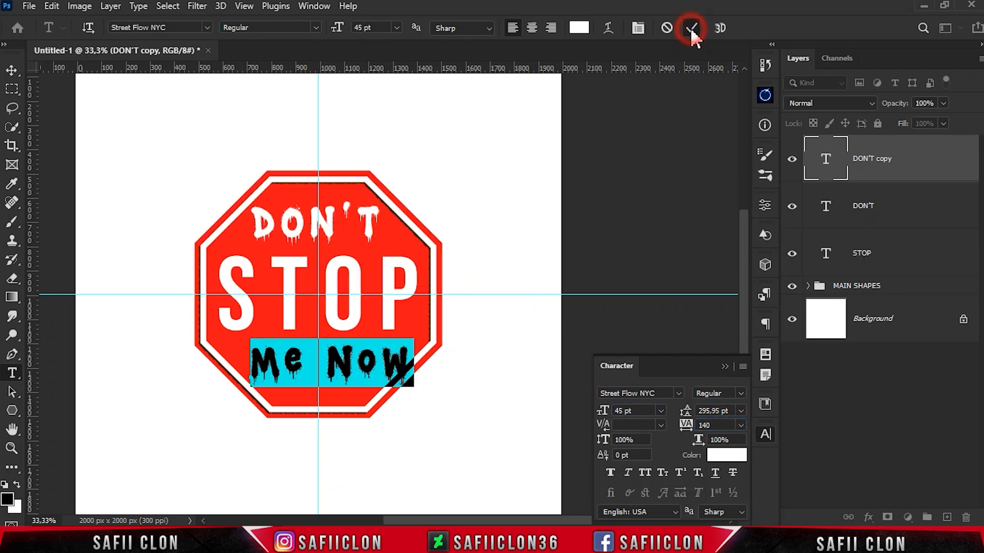
click(692, 29)
drag(338, 365, 328, 359)
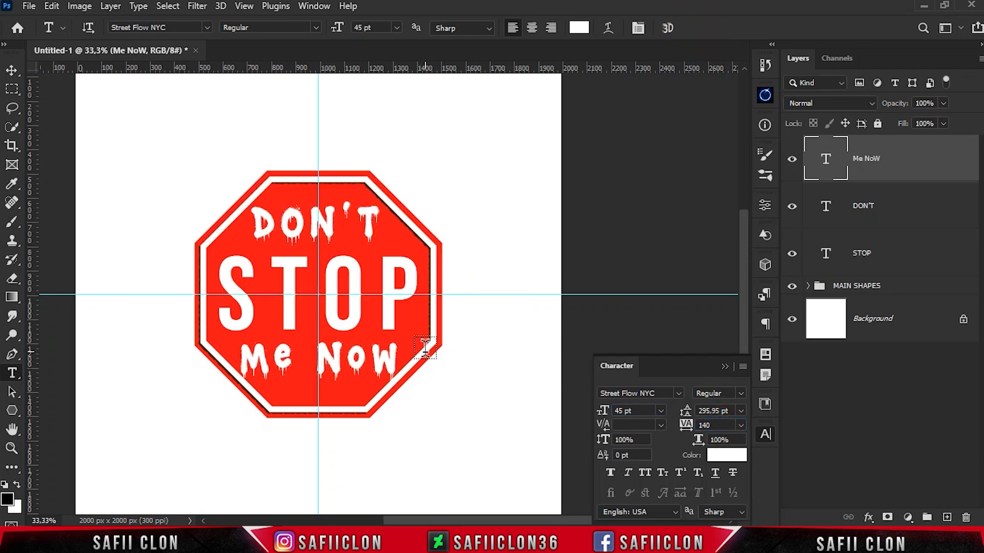
click(725, 366)
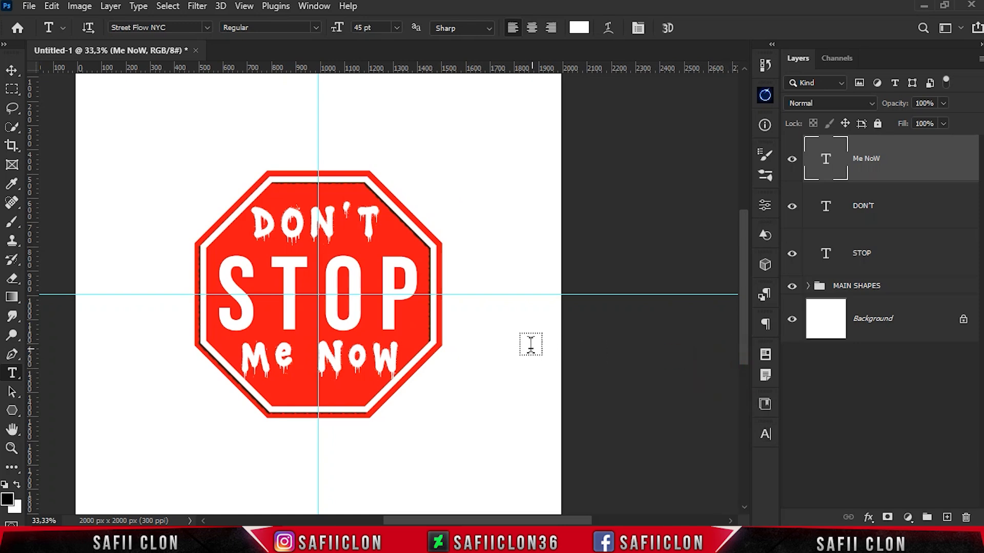
Group the Me Now, DON'T and STOP text layers and name the group TEXT
click(793, 166)
click(903, 160)
shift+click(905, 254)
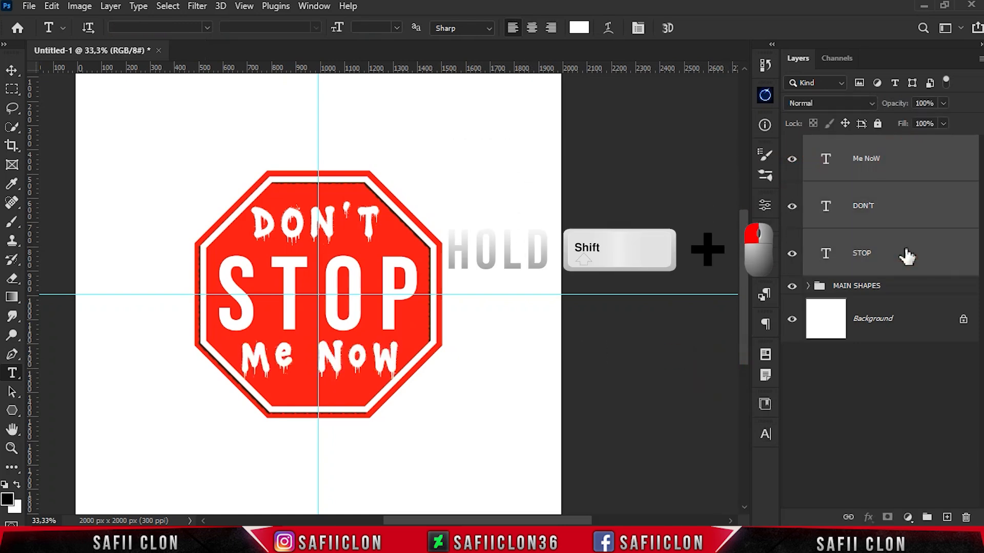
key(ctrl+g)
double_click(845, 144)
text(T)
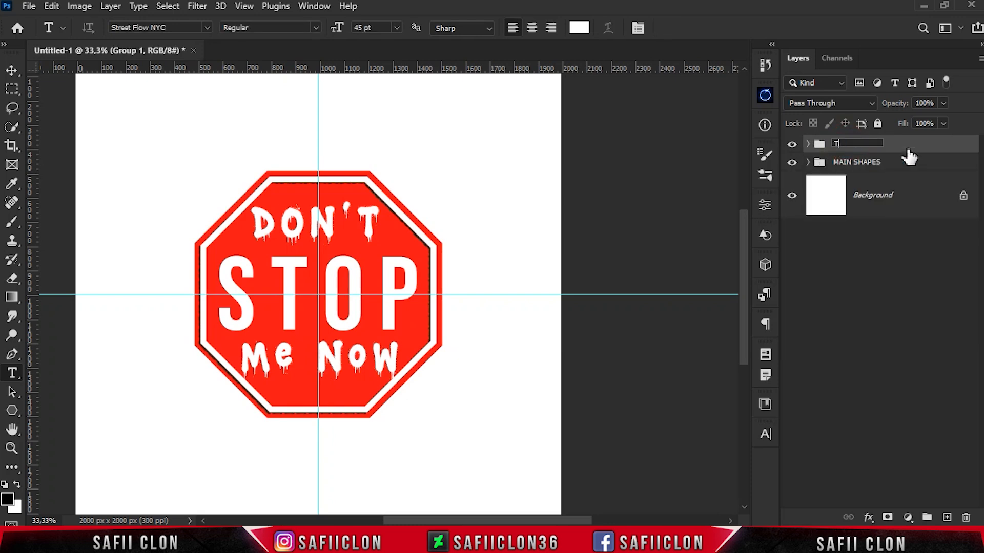
text(EXT)
key(Return)
Hide the guides and toggle the visibility of the TEXT and MAIN SHAPES groups to check their contents
click(792, 149)
key(ctrl+h)
click(792, 163)
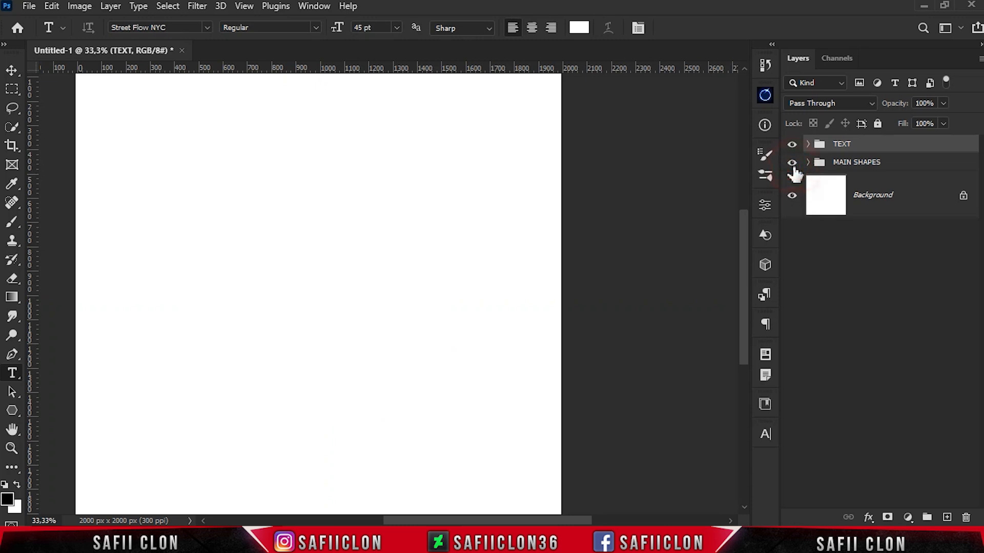
Combine the TEXT and MAIN SHAPES groups into a new group named STOP
shift+click(893, 167)
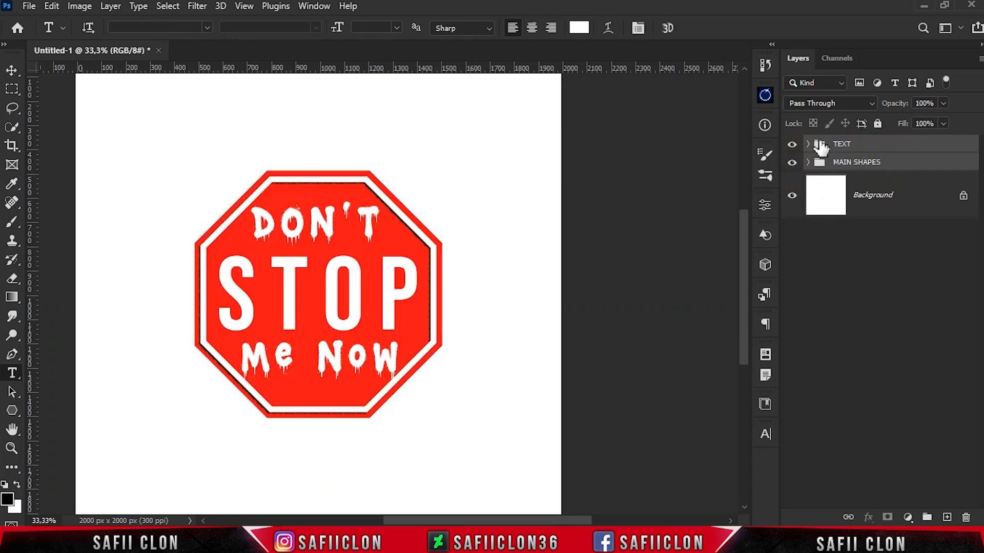
right_click(894, 150)
click(782, 99)
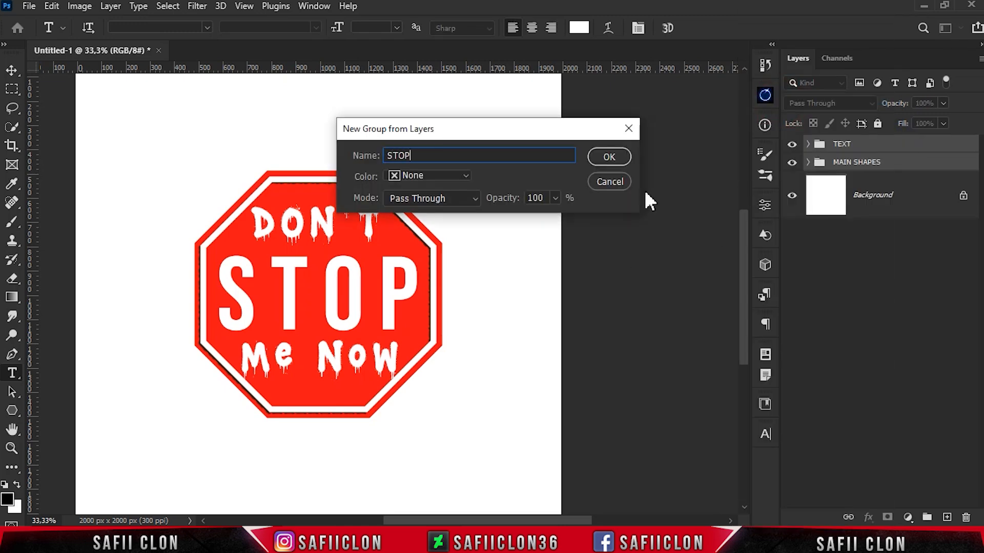
text(STOP)
click(609, 157)
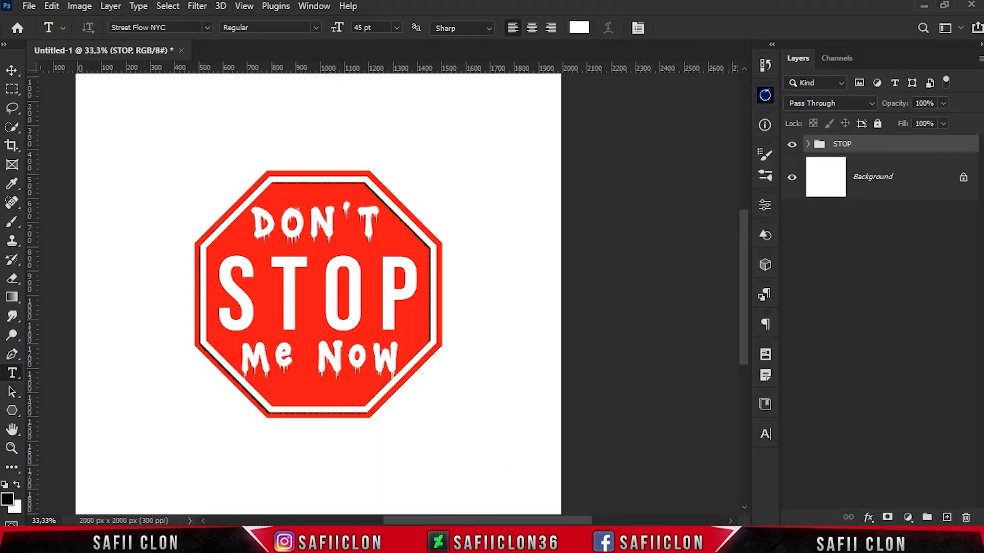
Open the [SC] Texture copy.jpg image and copy it into the sign document above the STOP group, covering the canvas
key(alt+Tab)
drag(395, 168, 266, 48)
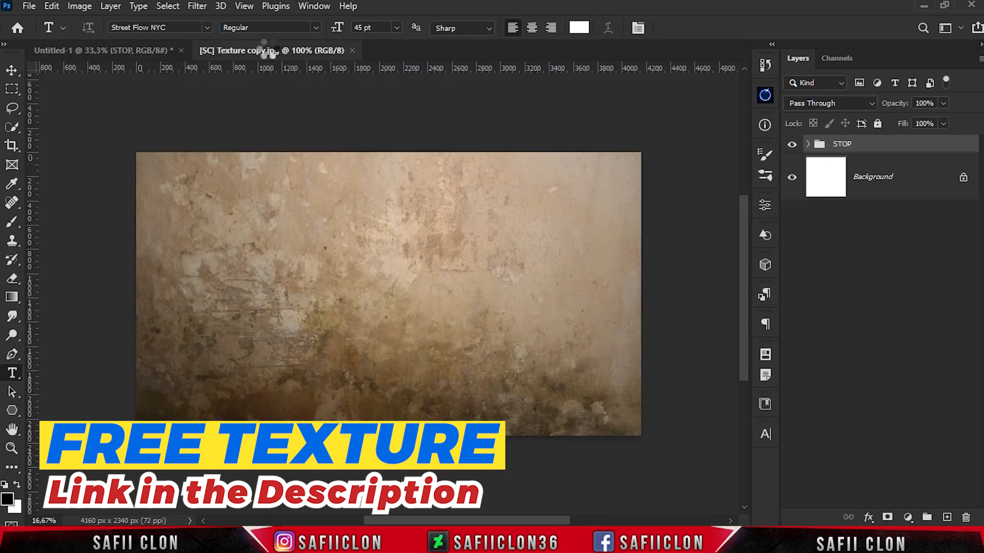
drag(920, 152, 347, 291)
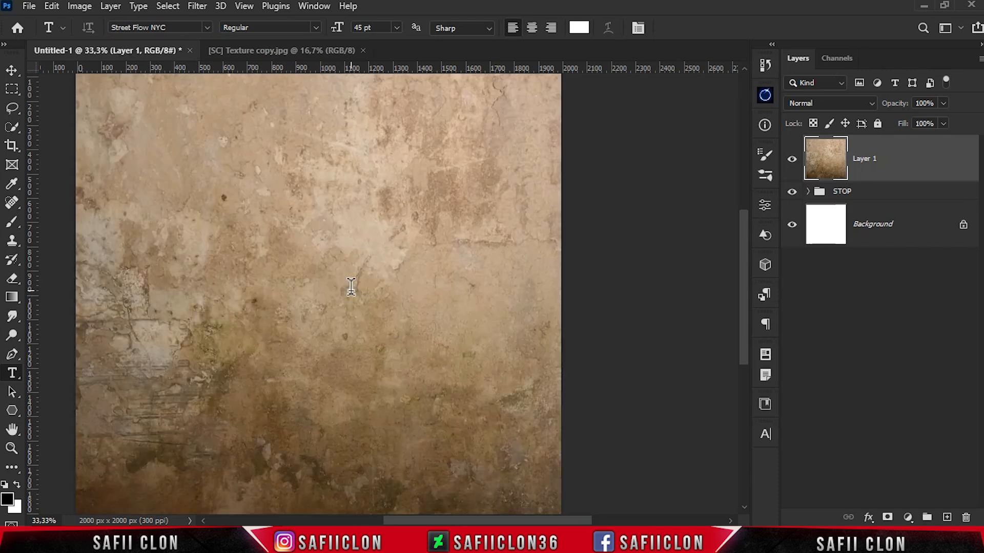
Clip the texture layer to the STOP group and convert it to a smart object
right_click(906, 163)
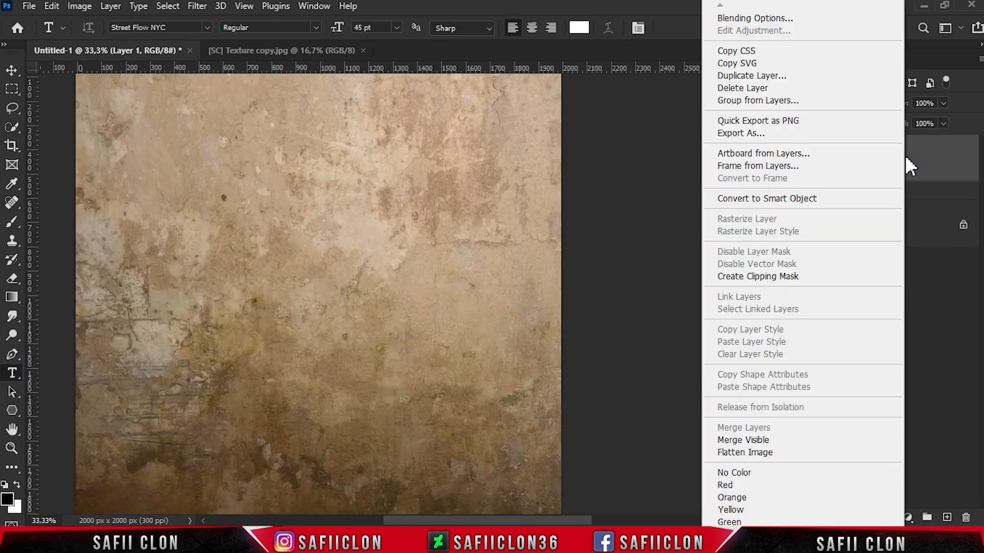
click(735, 277)
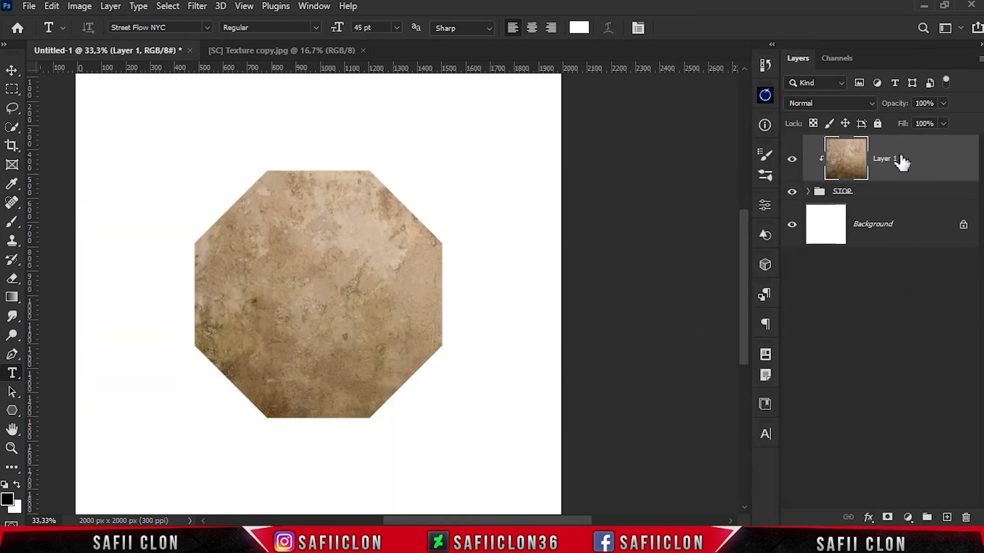
right_click(909, 160)
click(763, 196)
Start a Camera Raw filter on the texture layer with Shadows at +26 and Blacks at -8
click(197, 6)
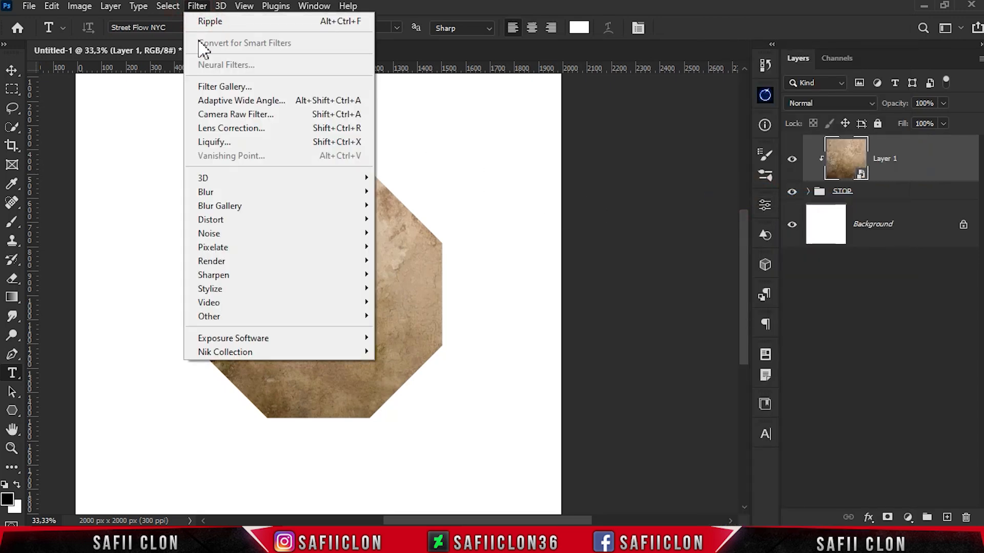
click(221, 115)
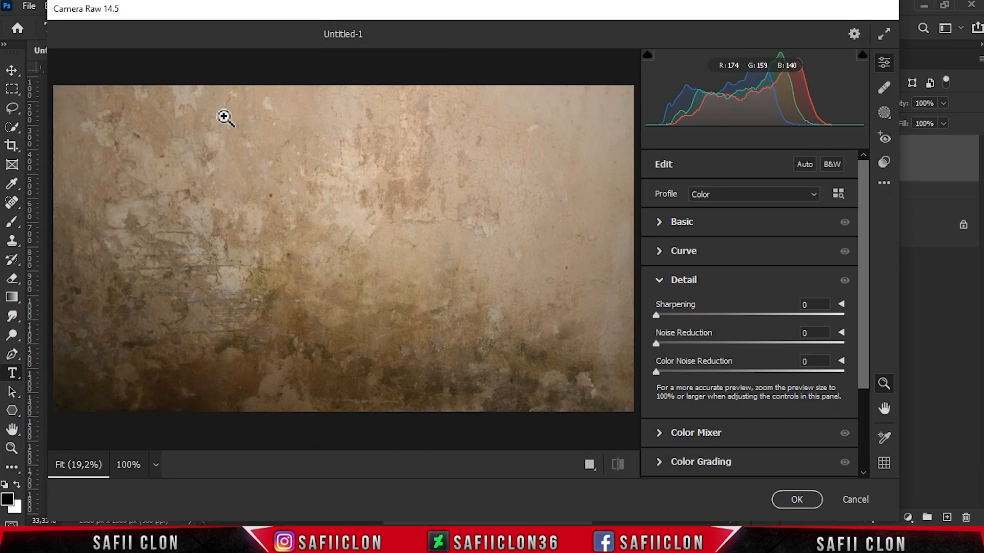
click(678, 221)
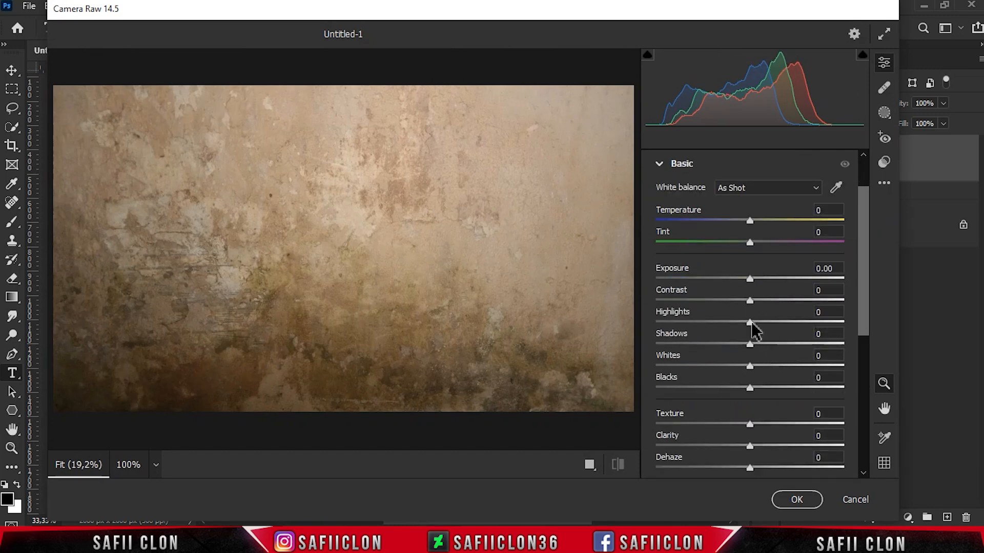
drag(753, 345, 777, 346)
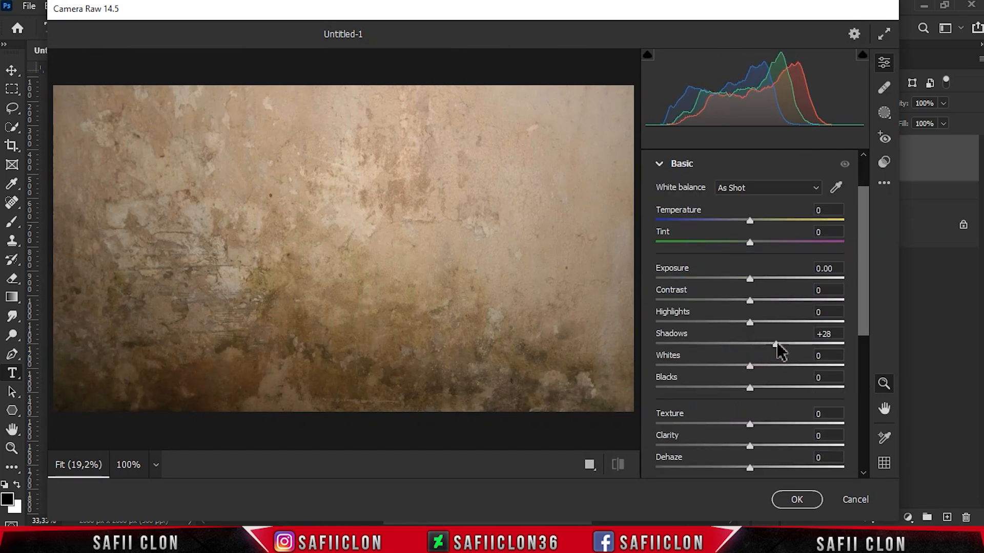
drag(750, 387, 744, 387)
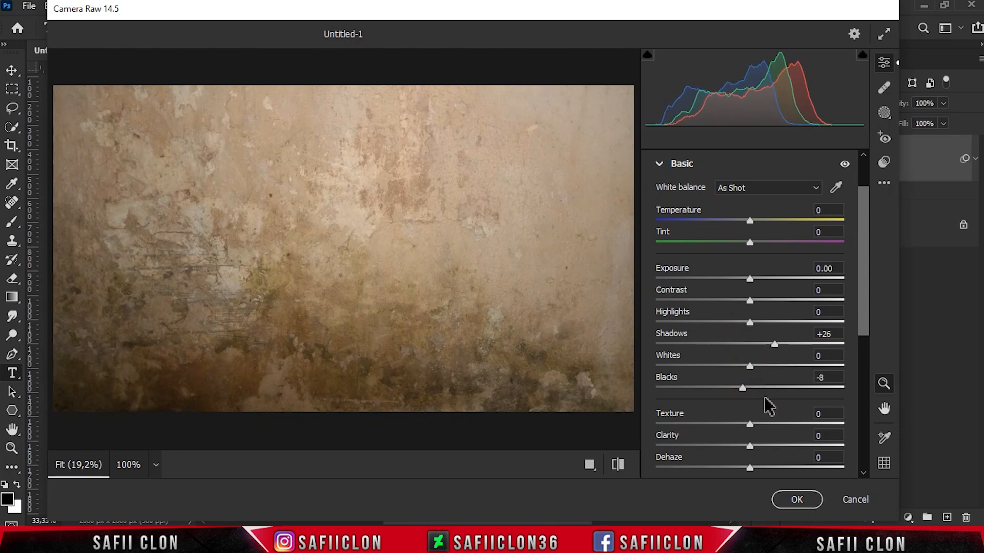
Set the Camera Raw filter's Texture to +33, Clarity to +42 and Dehaze to -14
drag(866, 305, 866, 349)
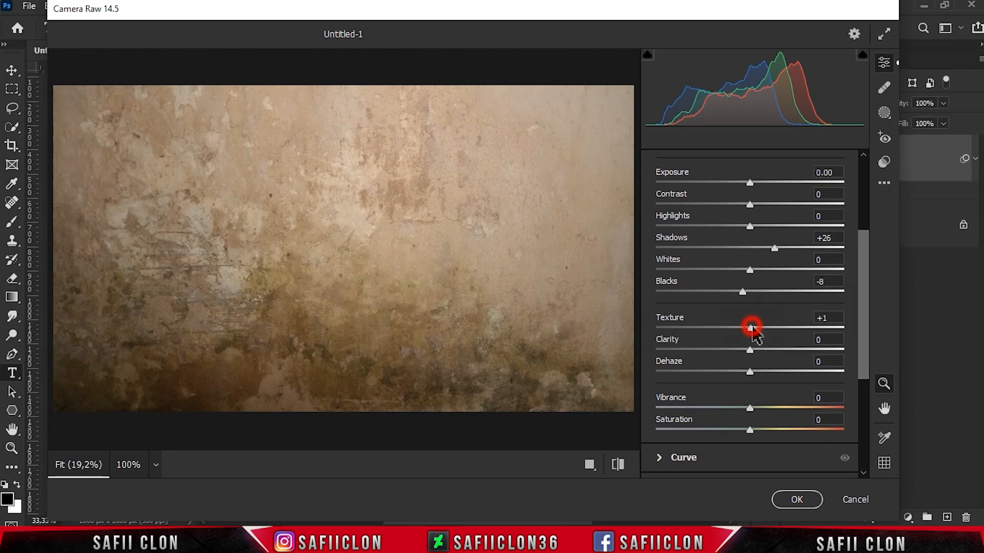
drag(767, 338, 784, 350)
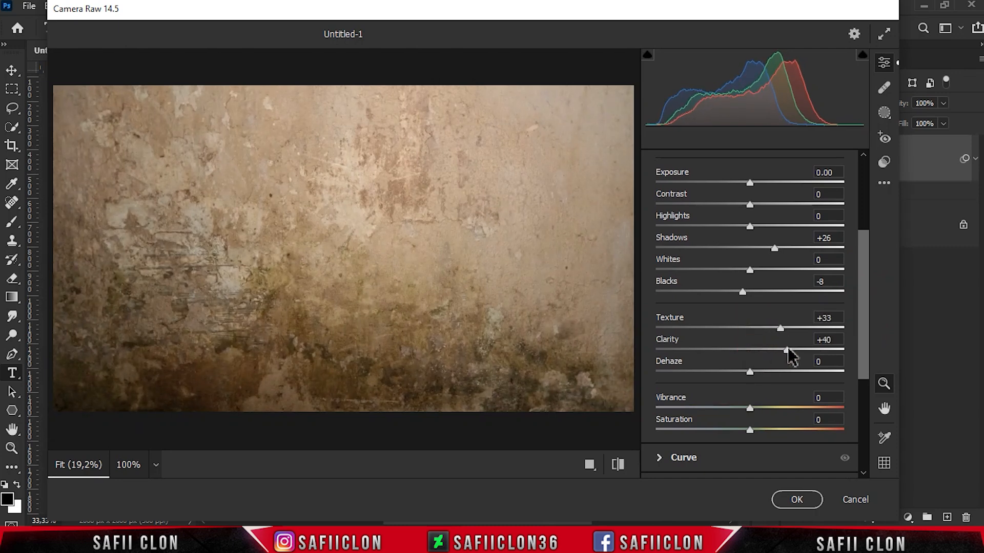
drag(742, 368, 735, 369)
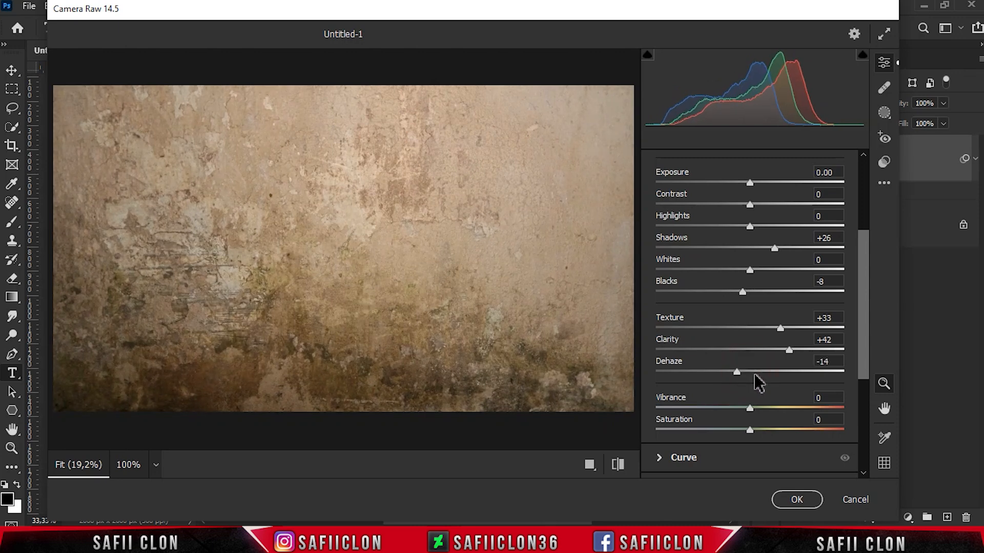
Set the Camera Raw filter's Sharpening to 76
drag(865, 322, 861, 429)
click(685, 302)
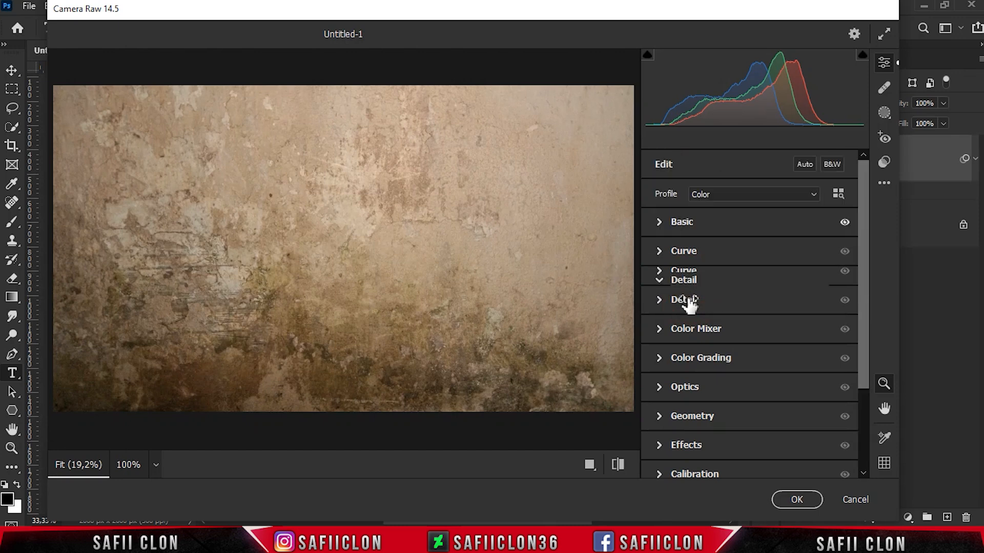
click(693, 314)
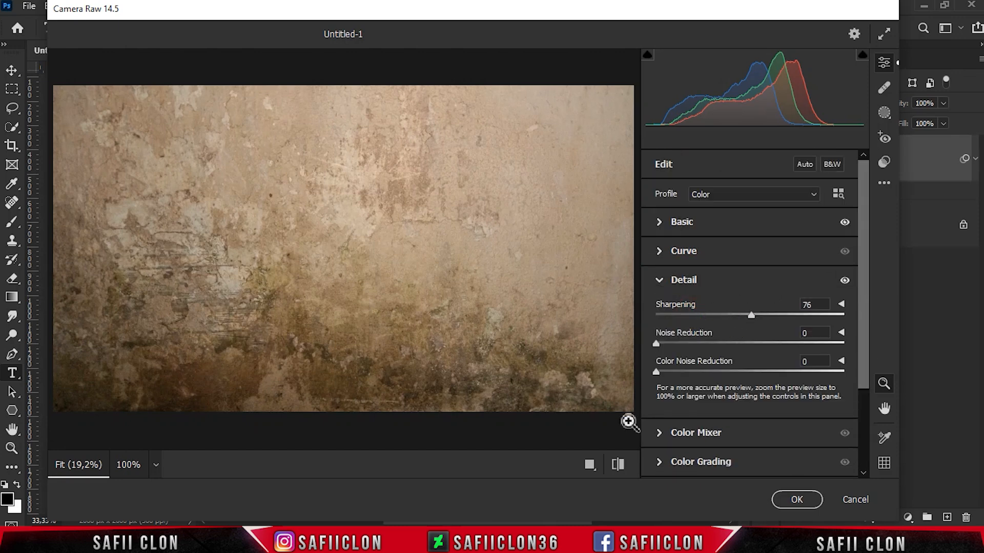
Compare the texture's before and after views, and apply the Camera Raw filter
click(590, 464)
click(547, 465)
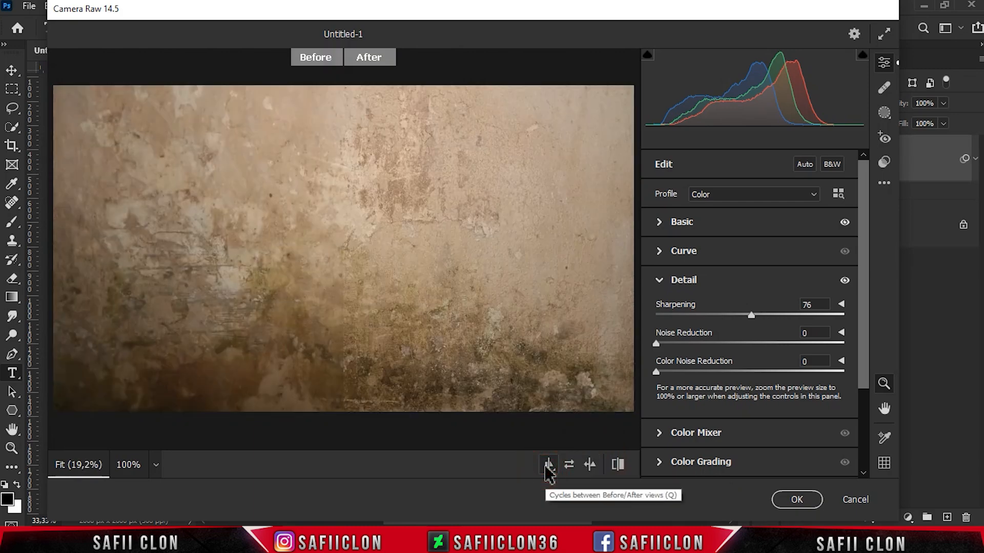
click(547, 465)
click(547, 465)
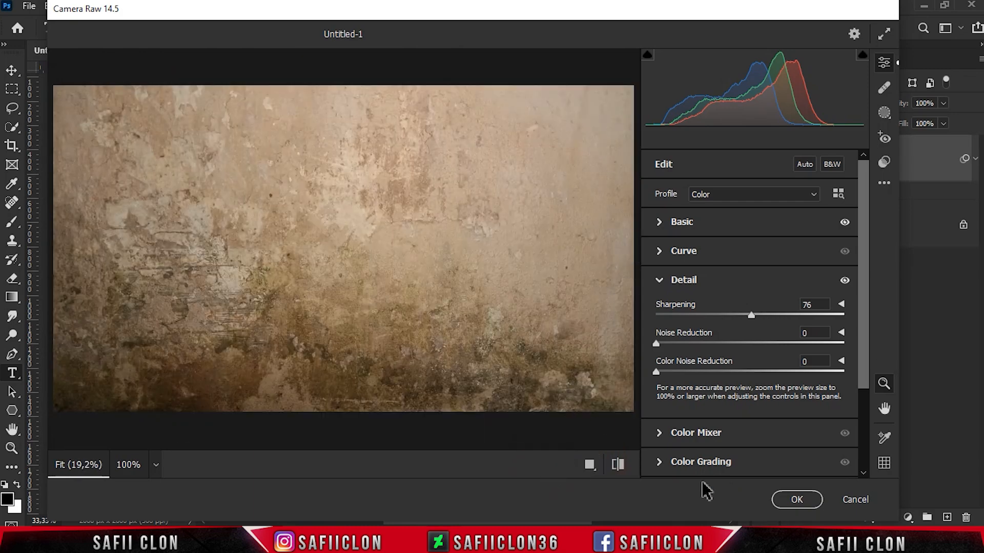
click(779, 500)
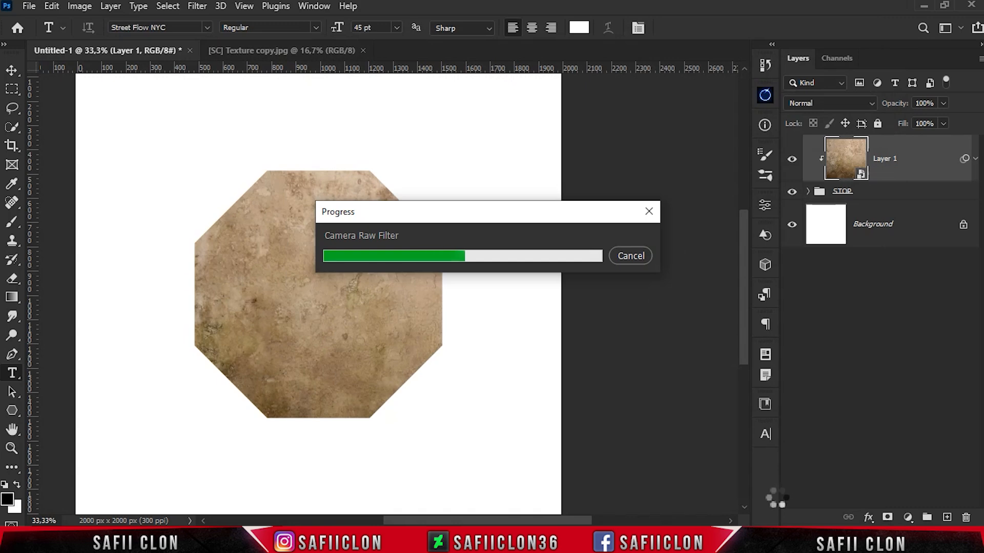
Set the texture layer's blend mode to Hard Light
drag(587, 514, 568, 522)
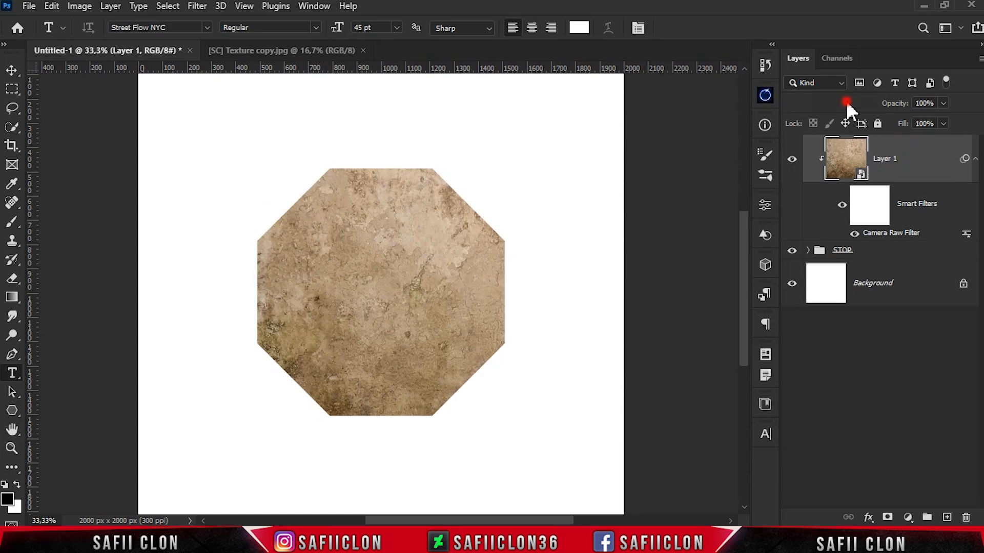
click(846, 100)
click(804, 306)
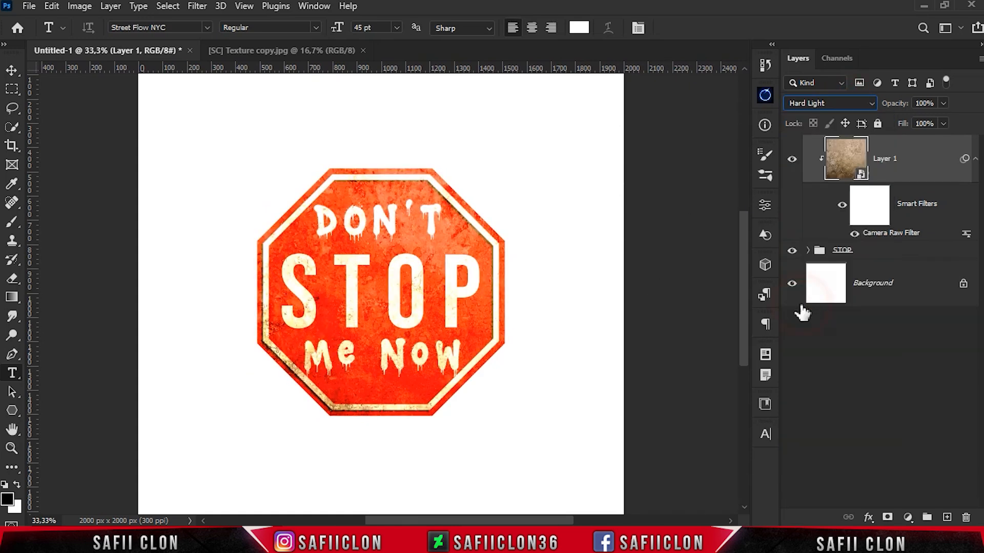
Apply a Levels adjustment to the texture layer with input levels of 37, 0,83 and 204
click(79, 6)
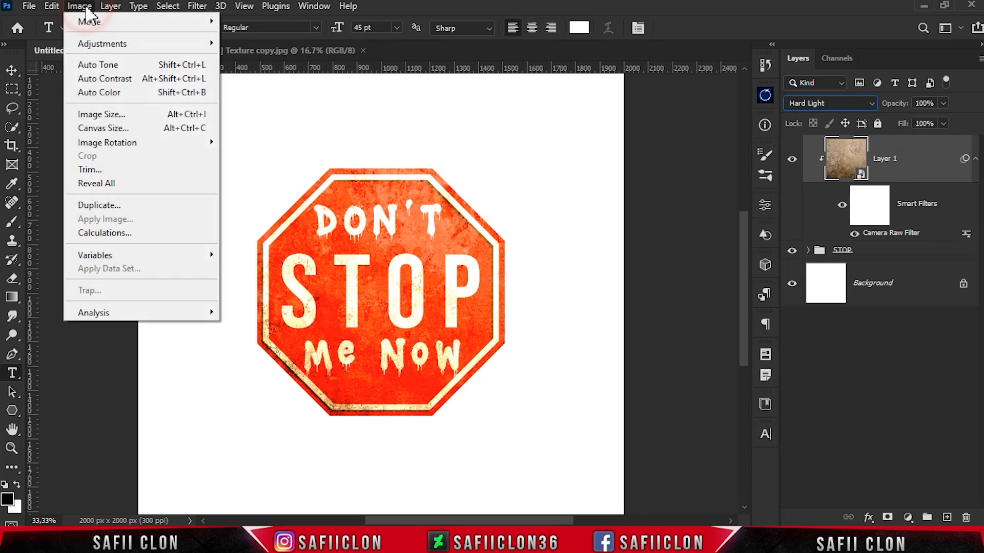
mouse_move(109, 43)
click(269, 56)
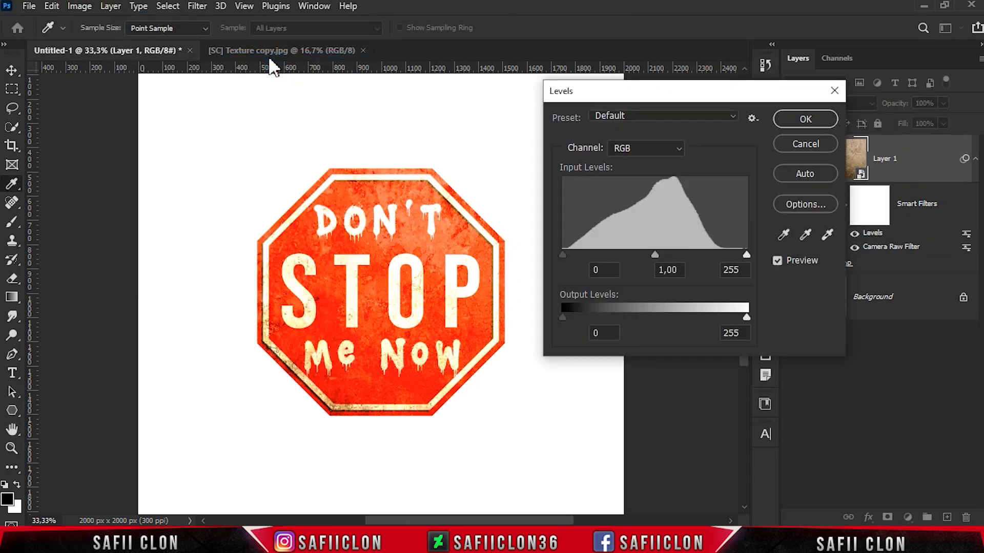
drag(564, 253, 589, 254)
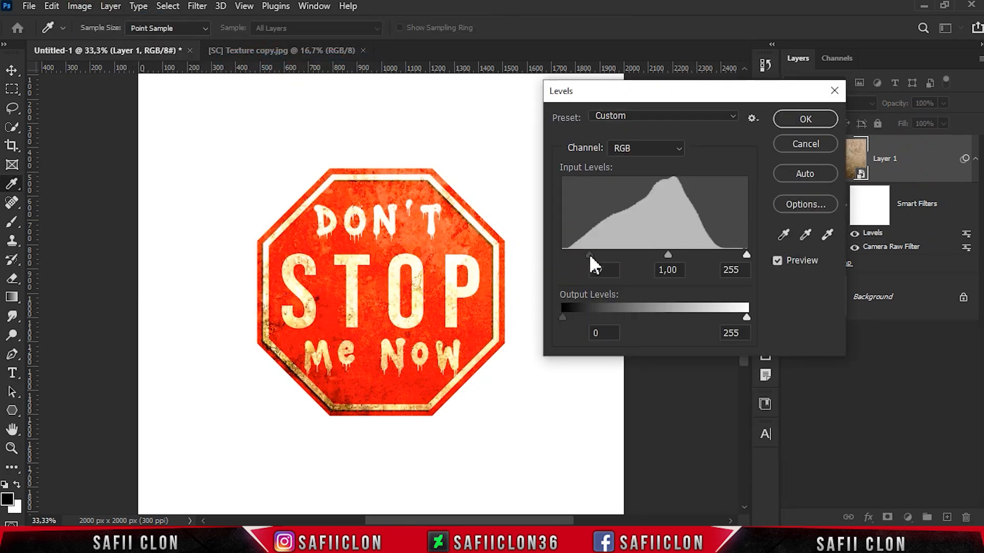
drag(668, 255, 710, 254)
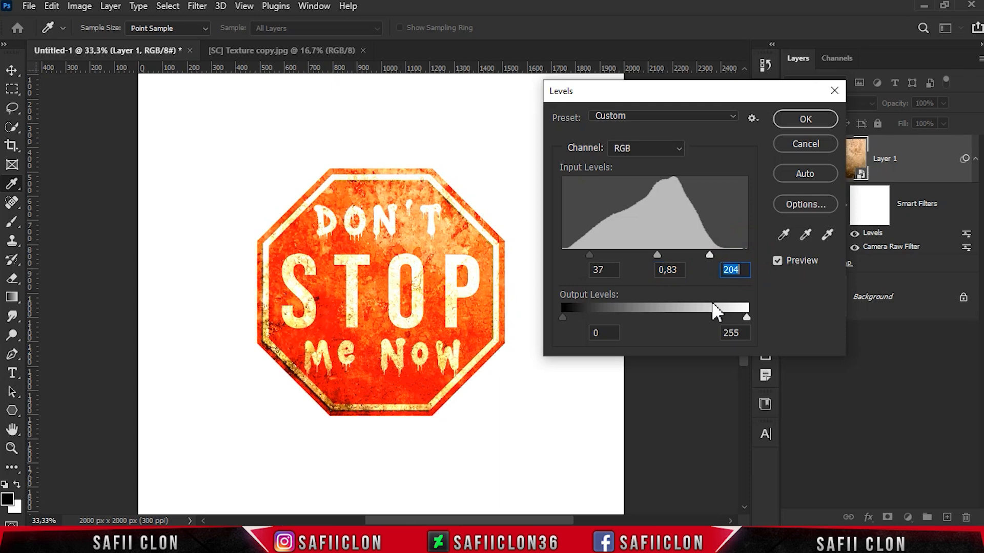
click(806, 118)
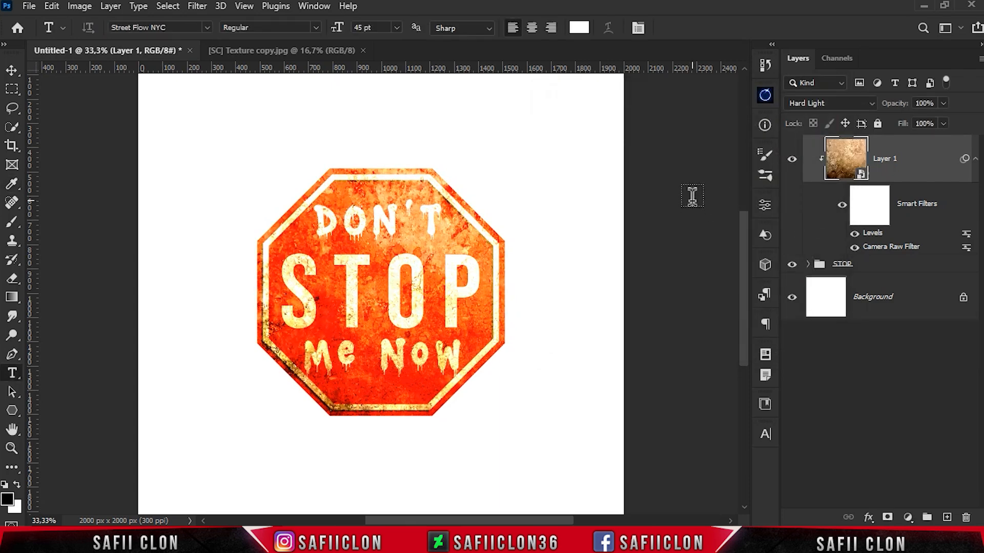
Scale the texture layer to about 65%, rotate it about 7.5° and reposition it over the stop sign
key(ctrl+t)
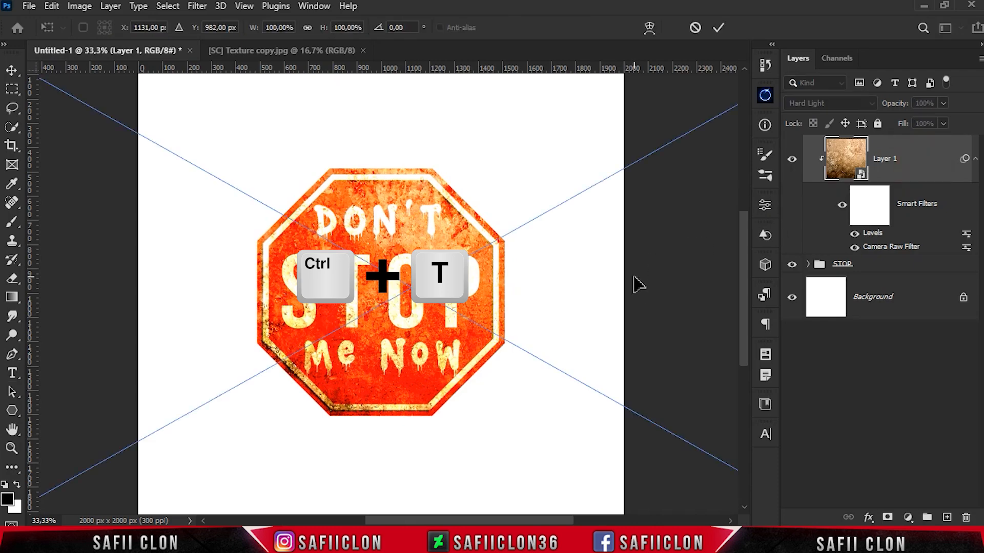
drag(521, 304, 461, 251)
key(ctrl+minus)
drag(378, 468, 348, 434)
drag(429, 342, 444, 362)
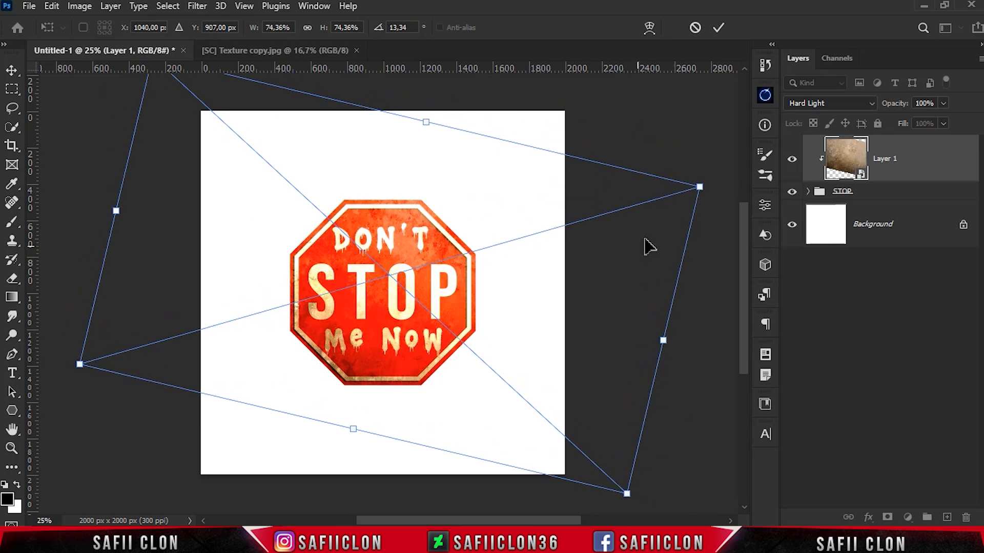
drag(662, 339, 619, 330)
drag(473, 300, 428, 291)
drag(542, 444, 551, 451)
drag(555, 455, 573, 433)
drag(457, 380, 451, 380)
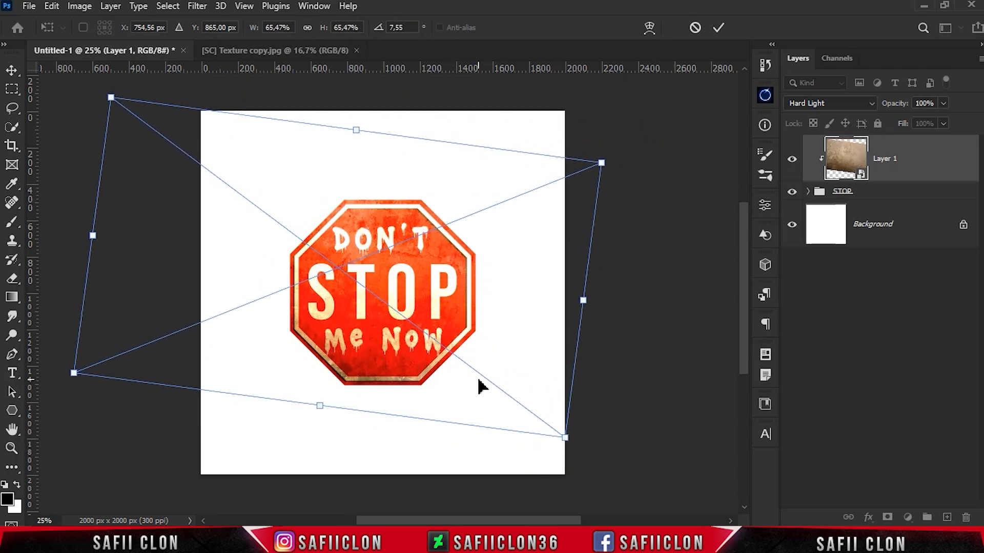
click(719, 28)
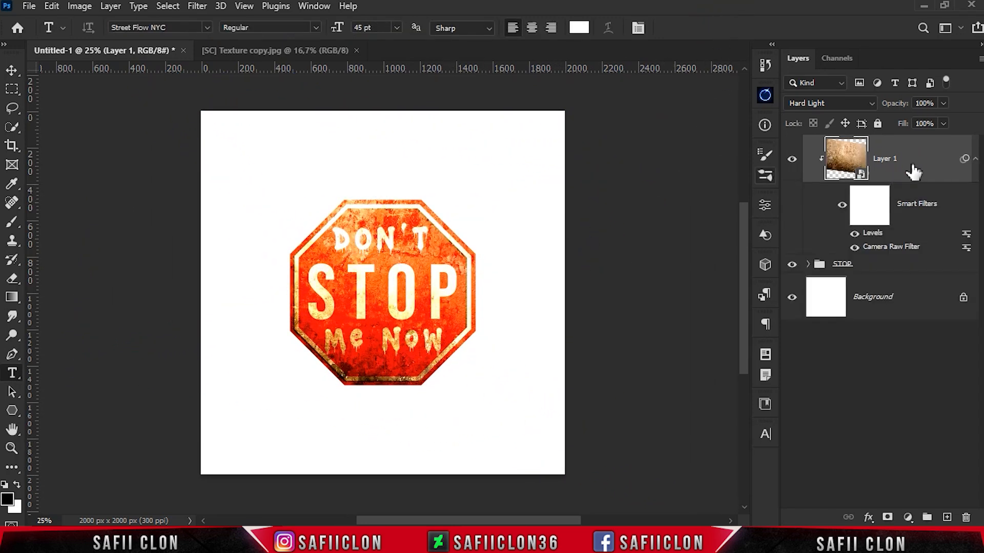
Add a layer mask to the texture layer and choose the GRUNGE 1 brush from the Grunge Brushes set
click(887, 517)
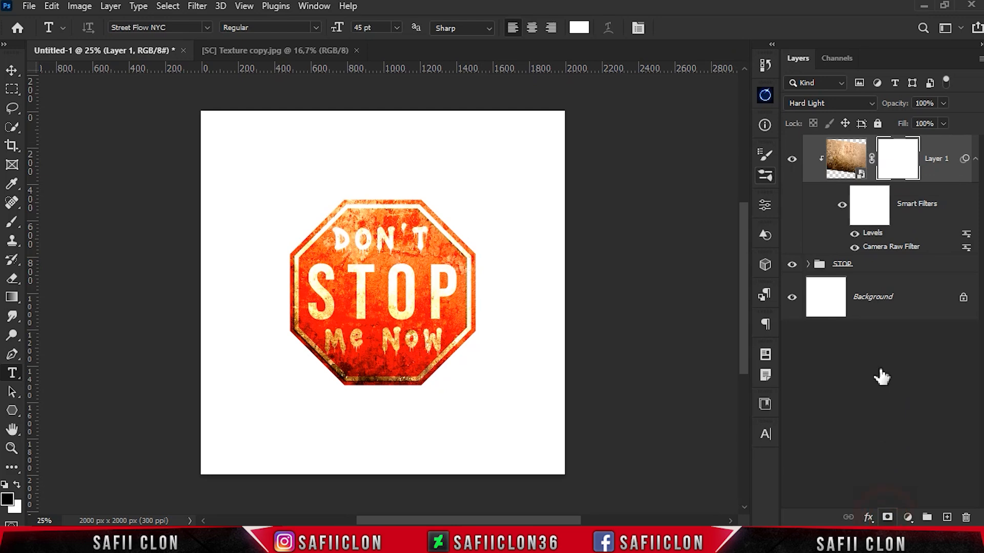
click(12, 222)
click(61, 222)
click(103, 29)
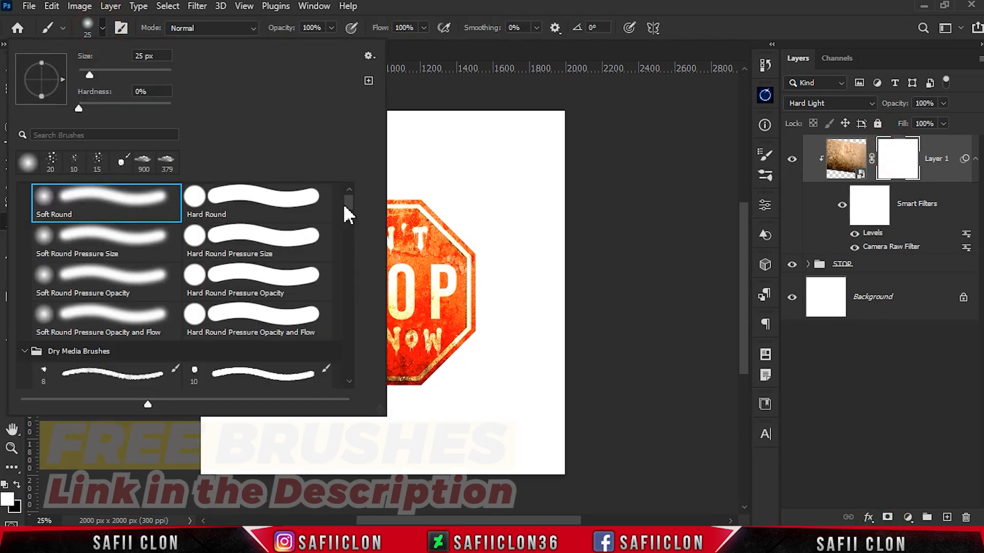
scroll(348, 241, down, 10)
scroll(349, 240, down, 10)
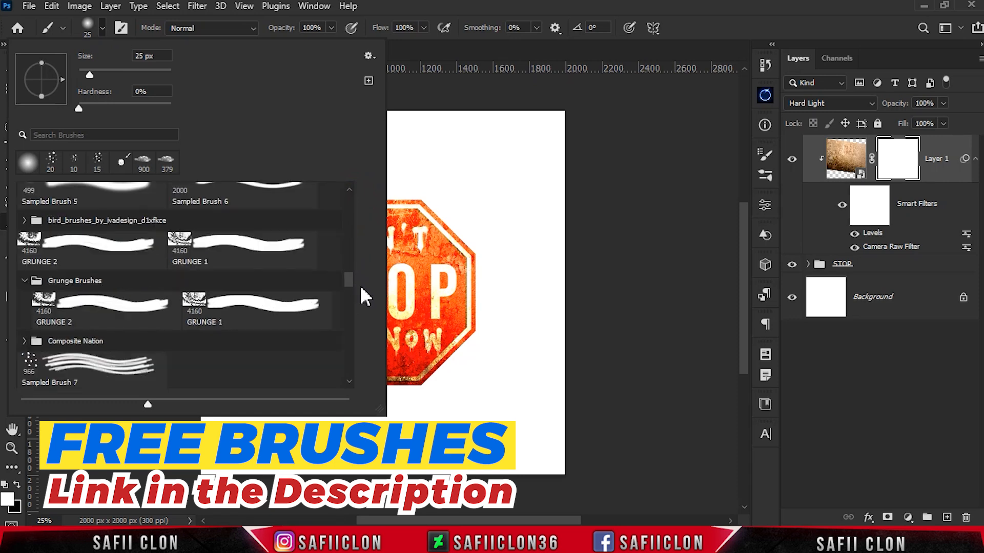
scroll(365, 292, up, 3)
click(78, 274)
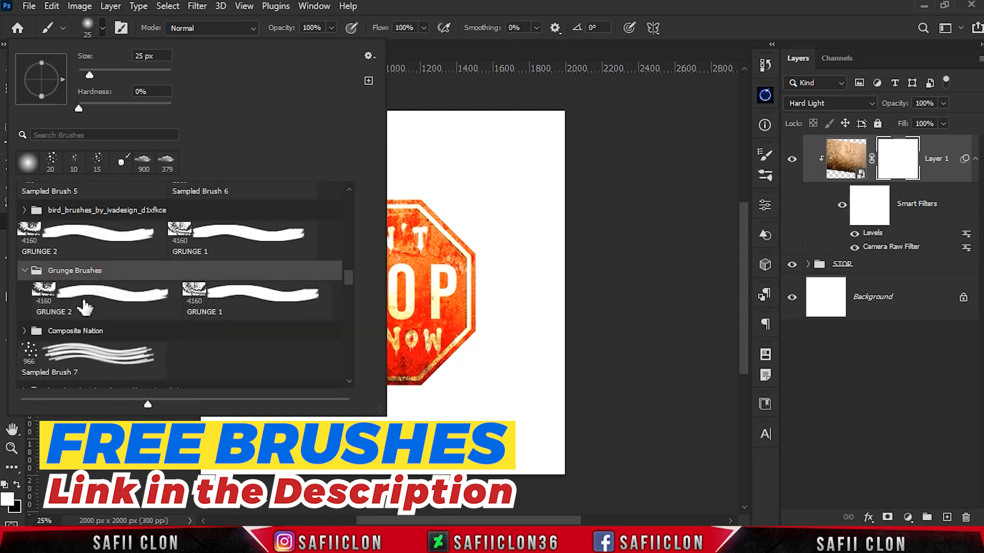
click(80, 309)
click(198, 305)
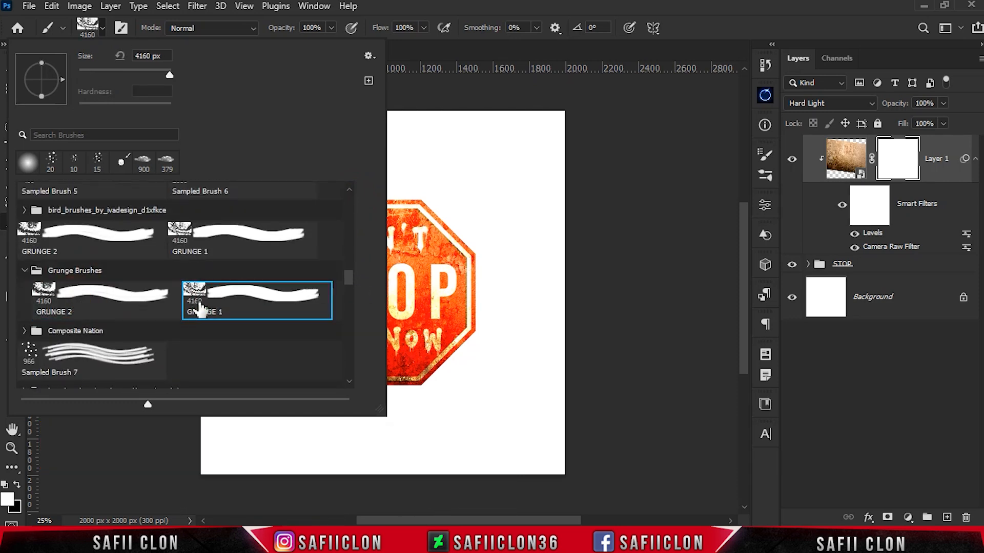
click(103, 29)
Paint black over the texture layer's mask with the grunge brush at 6% opacity and about 2200 px in size
drag(269, 43, 266, 43)
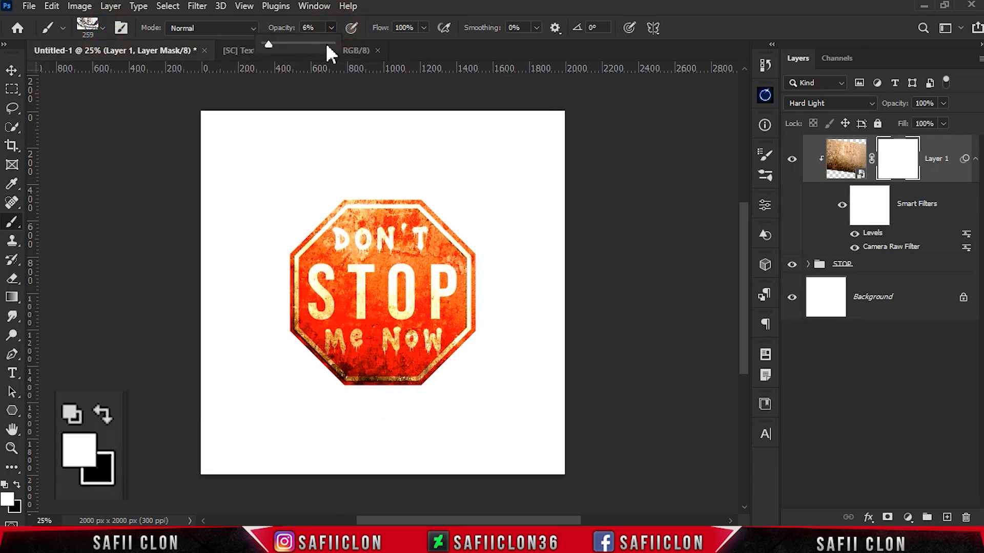
click(19, 486)
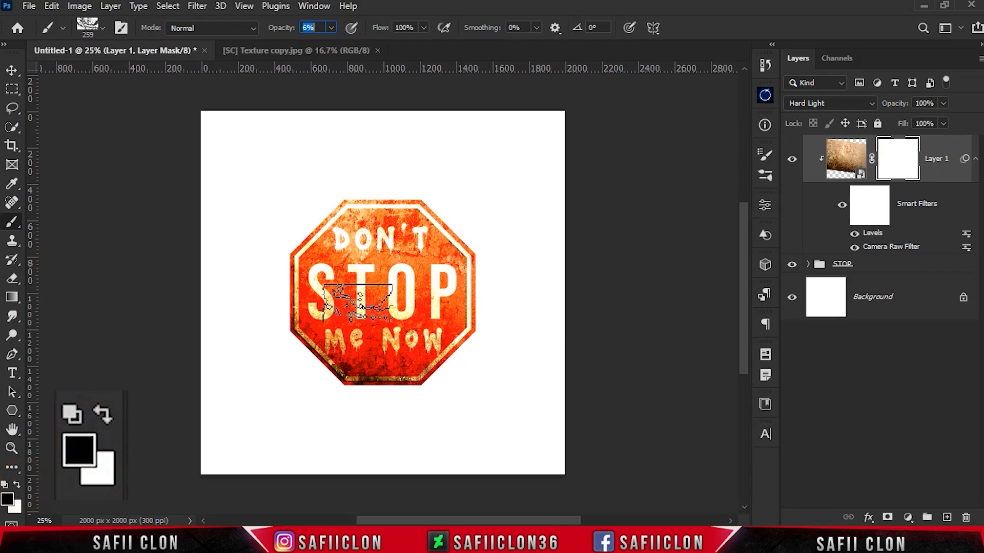
key(bracketright)
key(bracketright)
key(bracketright)
key(bracketright)
key(bracketright)
key(bracketright)
key(bracketright)
key(bracketright)
key(bracketright)
key(bracketright)
key(bracketright)
key(bracketright)
key(bracketright)
key(bracketright)
key(bracketright)
key(bracketright)
key(bracketright)
key(bracketright)
key(bracketright)
key(bracketright)
key(bracketright)
key(bracketright)
key(bracketright)
key(bracketright)
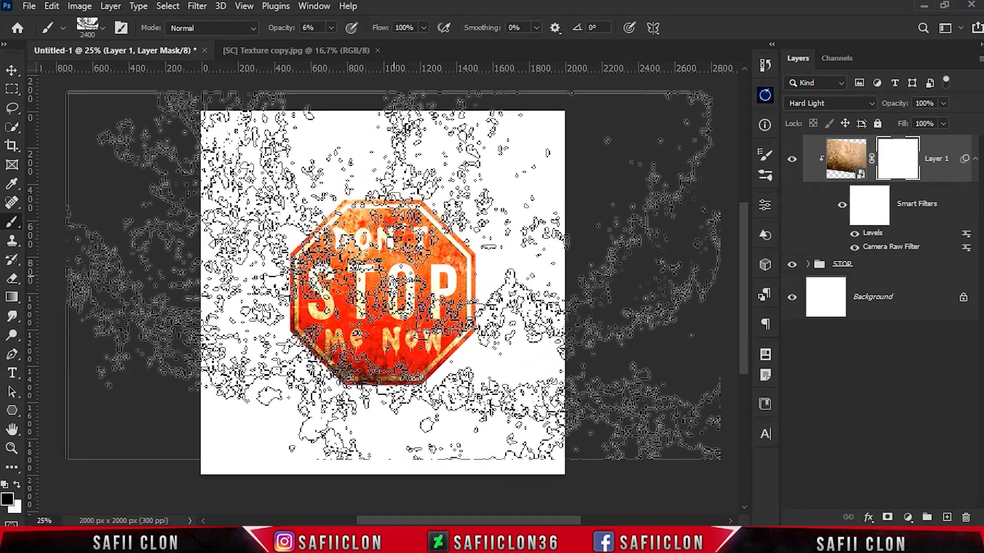
key(bracketleft)
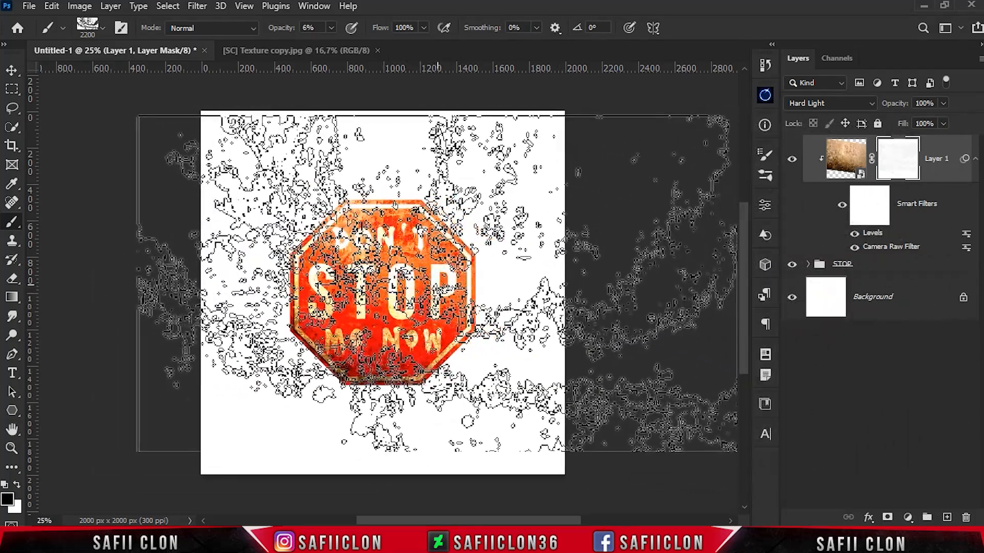
key(bracketleft)
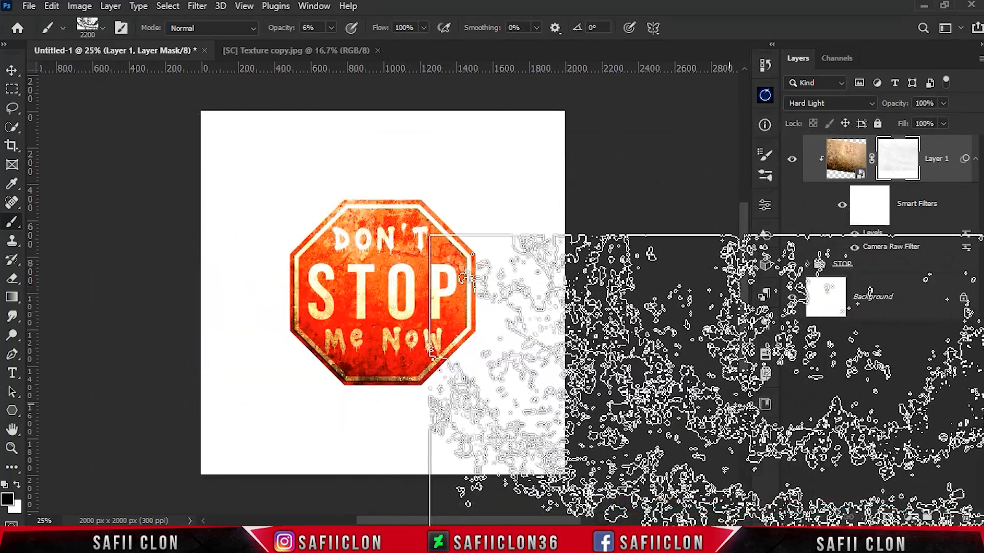
Compare the sign with and without the texture layer, and examine the weathering up close
click(792, 159)
click(791, 160)
click(791, 160)
click(791, 159)
key(ctrl+plus)
key(ctrl+plus)
key(ctrl+plus)
key(ctrl+plus)
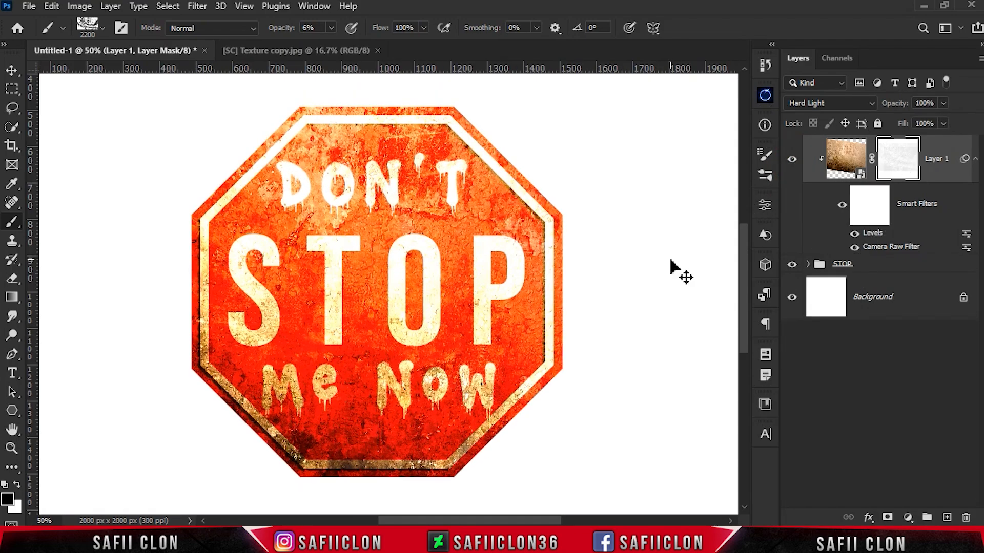
key(ctrl+minus)
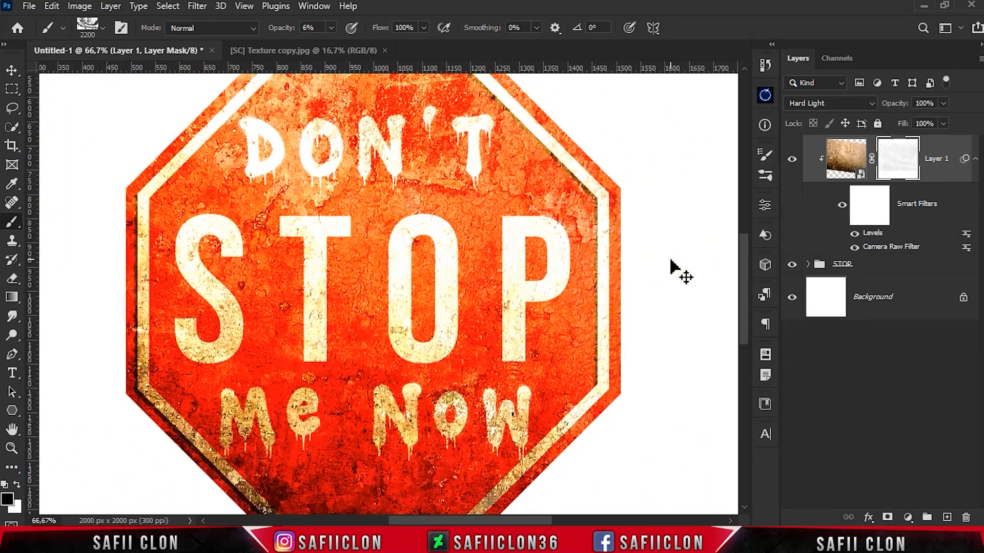
key(ctrl+minus)
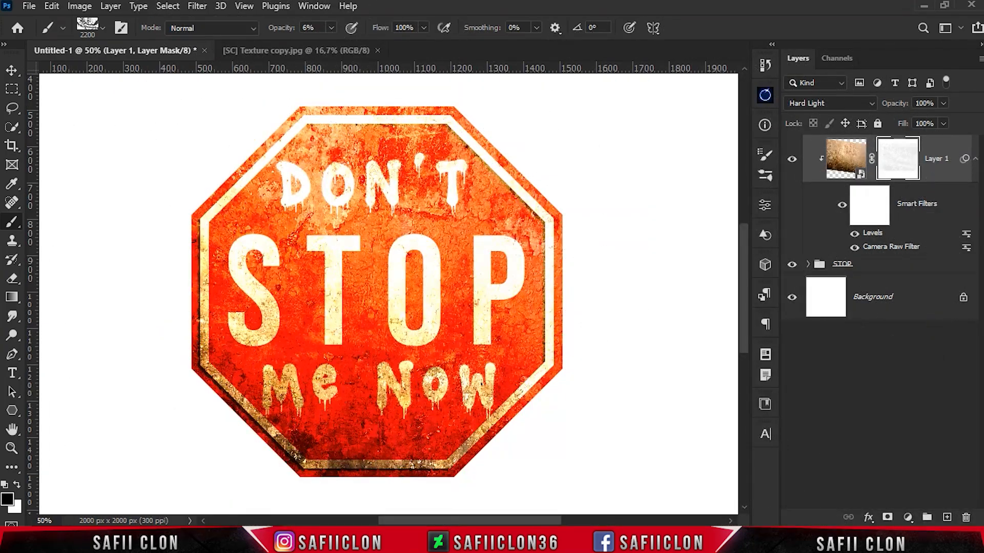
Bring the yellow triangular rabbit warning sticker from its own document into the stop sign document
key(alt+Tab)
drag(755, 154, 757, 324)
drag(713, 253, 542, 197)
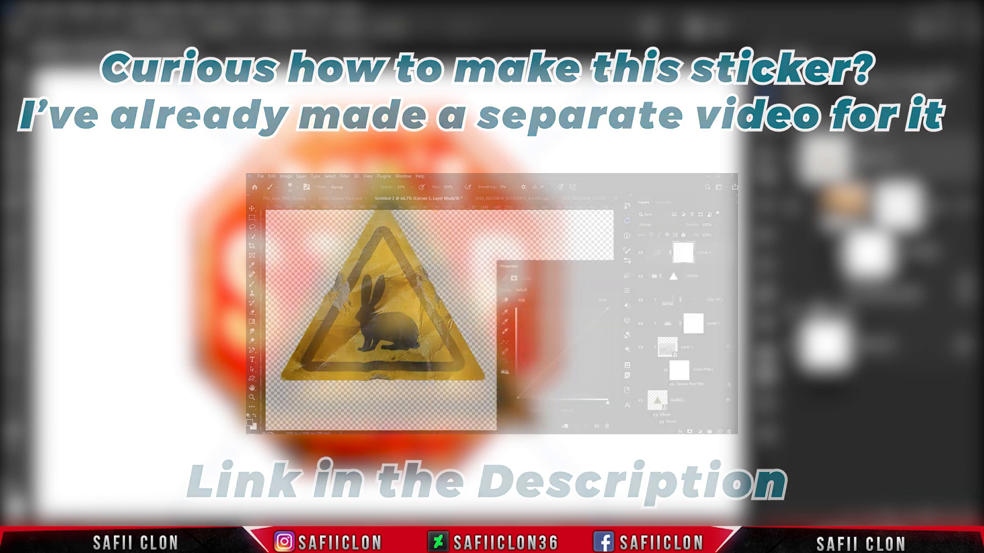
Shrink and tilt the rabbit sticker, and place it over the sign's right edge beside the P of STOP
key(ctrl+minus)
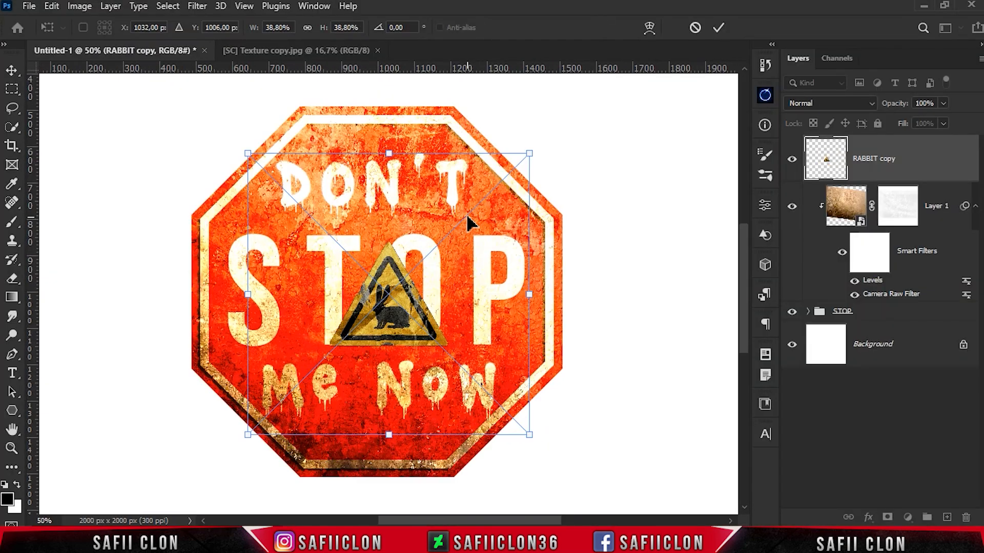
drag(468, 220, 400, 263)
drag(369, 409, 416, 384)
drag(556, 348, 548, 328)
drag(610, 449, 614, 458)
drag(669, 352, 670, 346)
mouse_move(621, 452)
mouse_down()
mouse_move(626, 462)
mouse_move(618, 458)
mouse_up()
click(718, 28)
key(b)
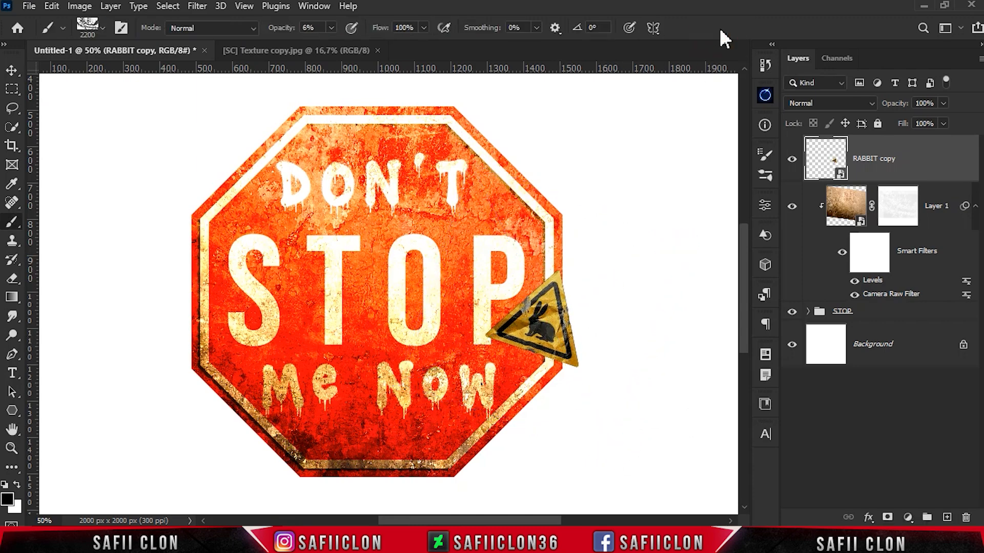
Duplicate the rabbit sticker layer, hide the duplicate, and set the lower copy's blend mode to Color
key(ctrl+j)
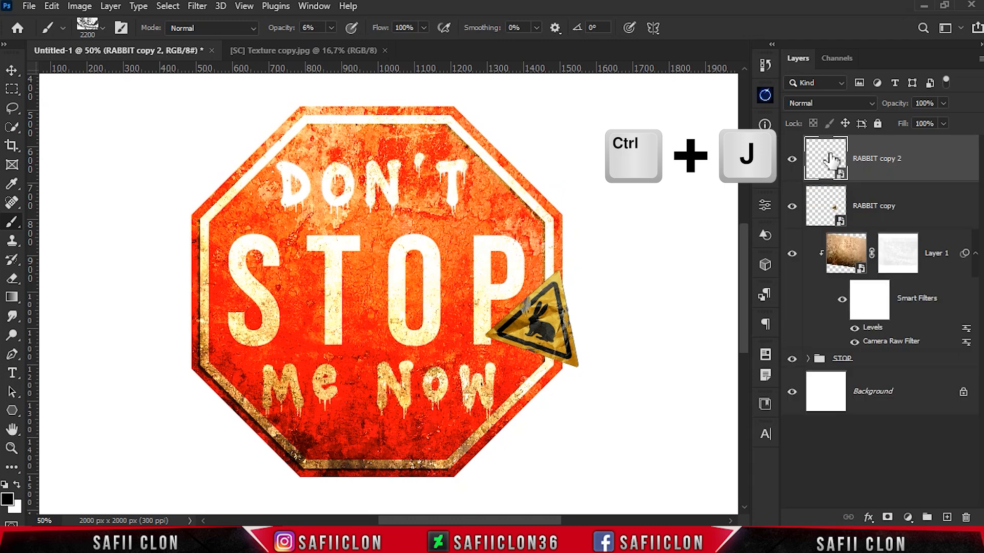
click(792, 161)
click(917, 213)
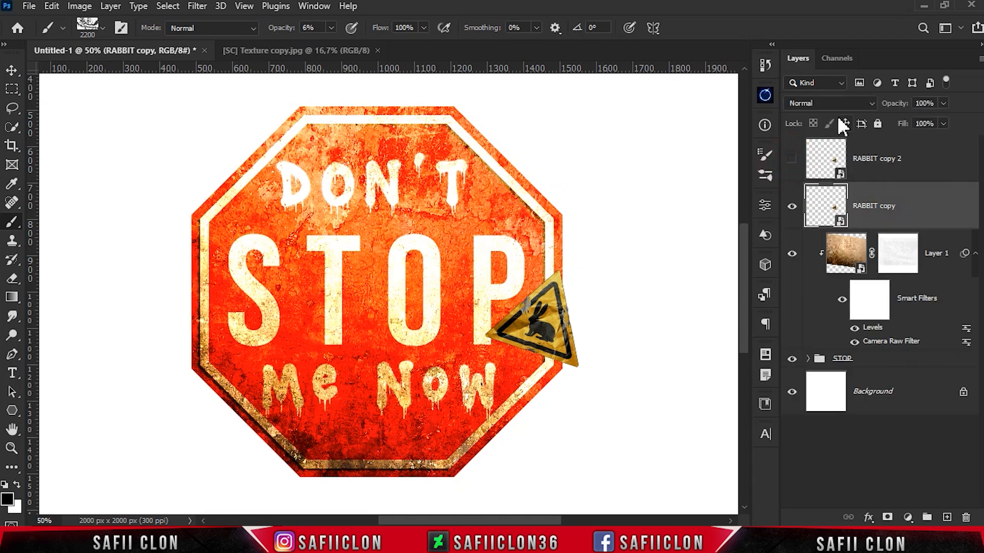
click(834, 102)
click(802, 445)
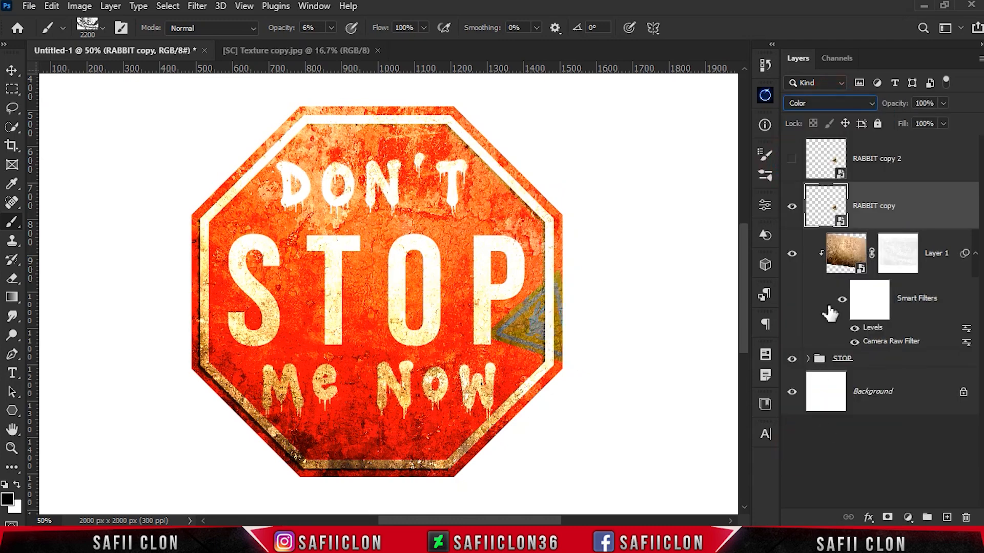
Show the top rabbit copy and set its Blend If sliders to 61 / 137 for Underlying Layer darks and 0 / 3 for This Layer
click(914, 174)
click(792, 159)
key(ctrl+plus)
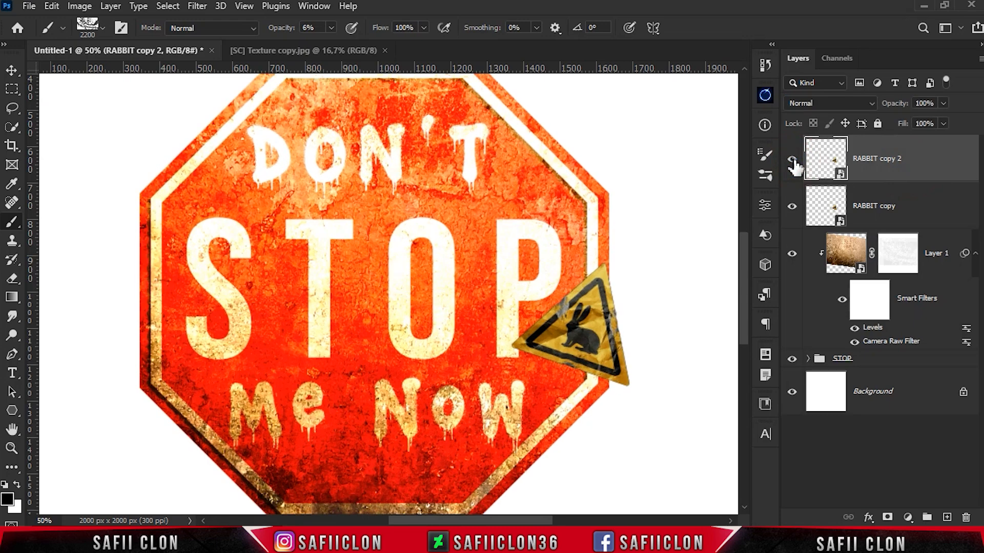
drag(546, 521, 606, 521)
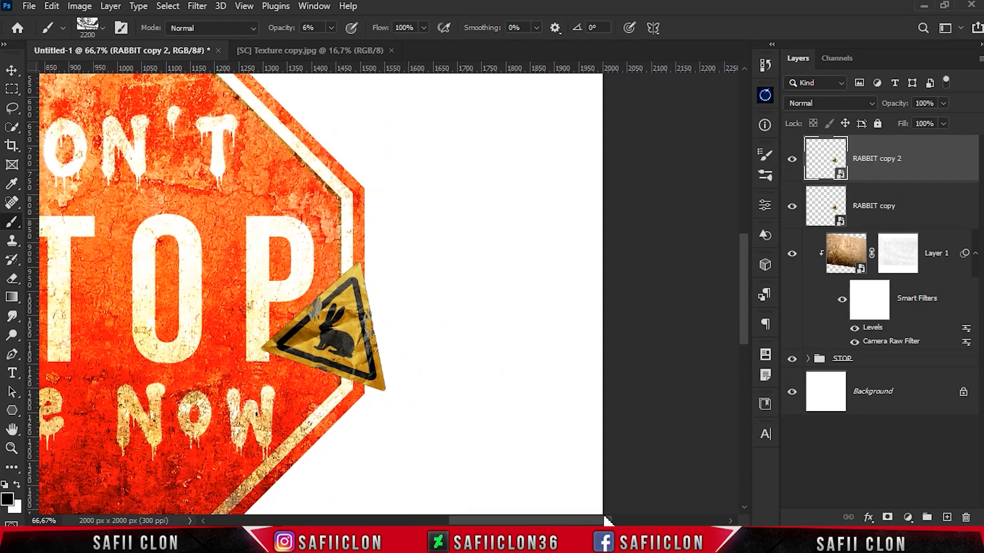
right_click(870, 160)
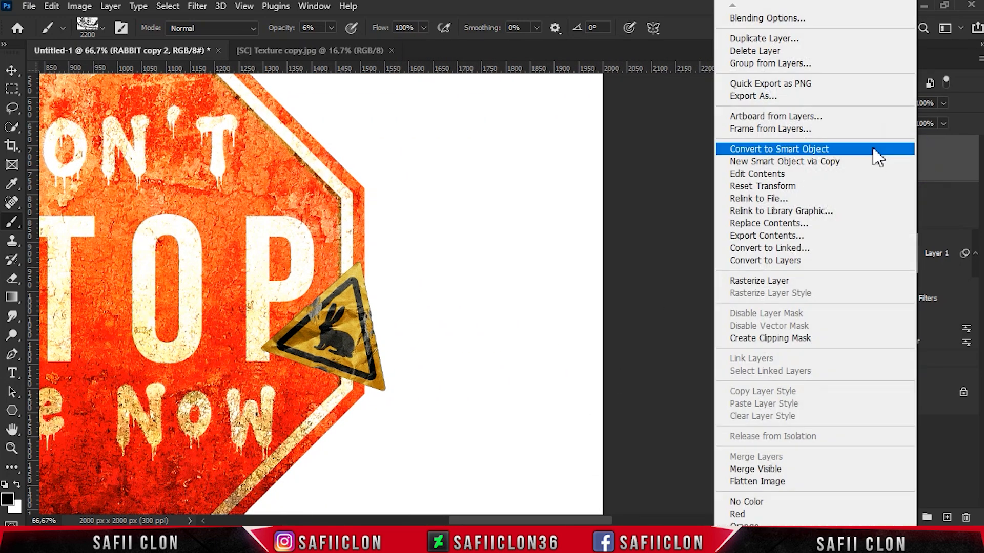
click(799, 21)
drag(592, 125, 629, 131)
drag(641, 408, 736, 406)
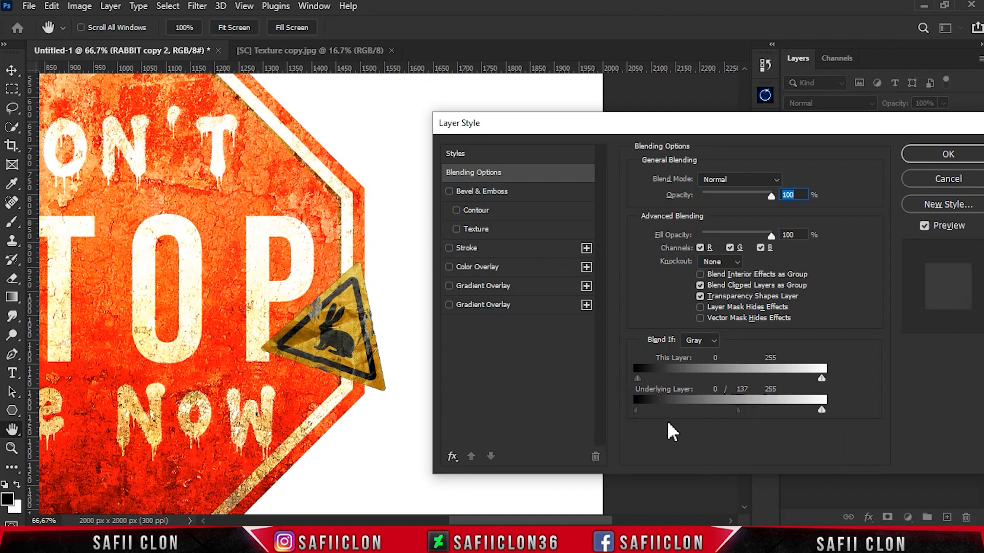
drag(636, 409, 682, 415)
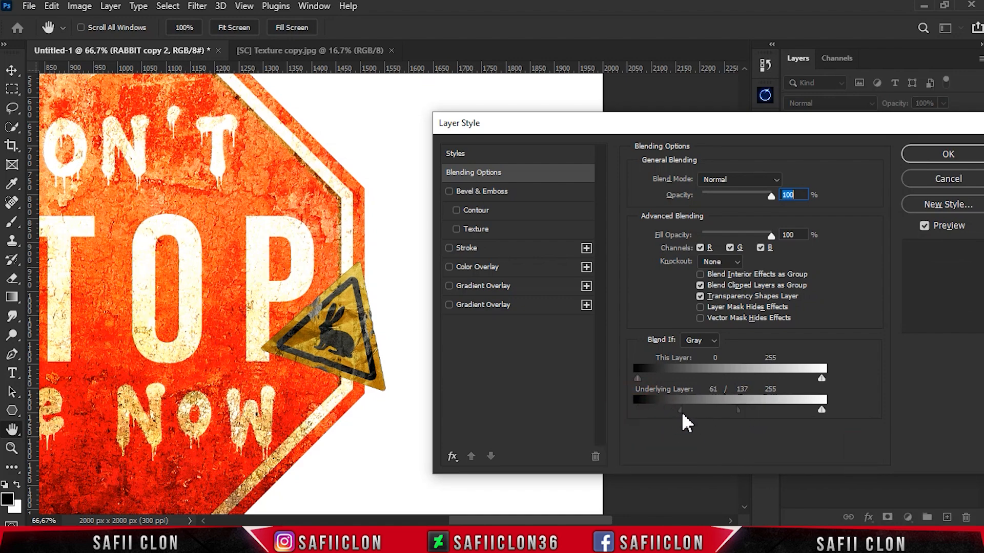
key(alt)
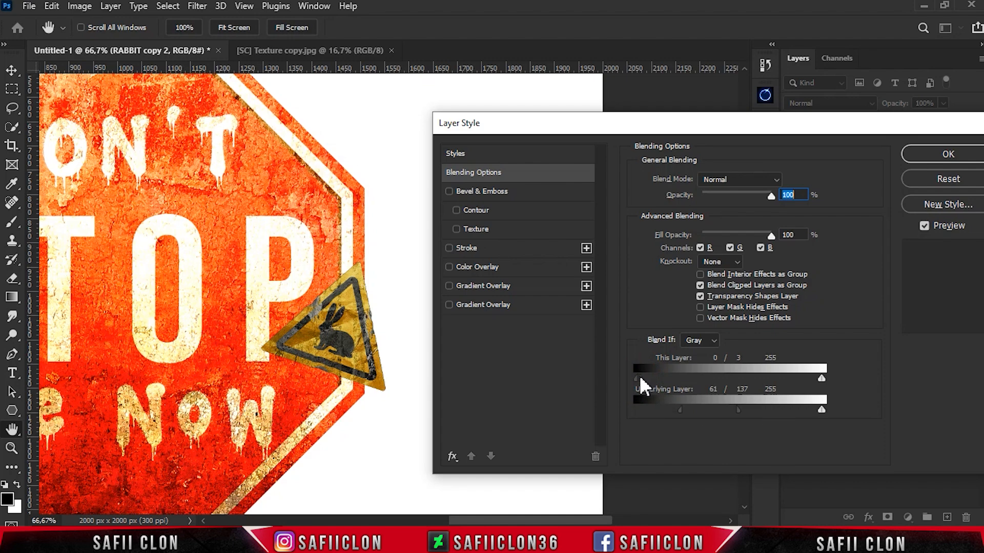
drag(870, 129, 696, 122)
click(797, 150)
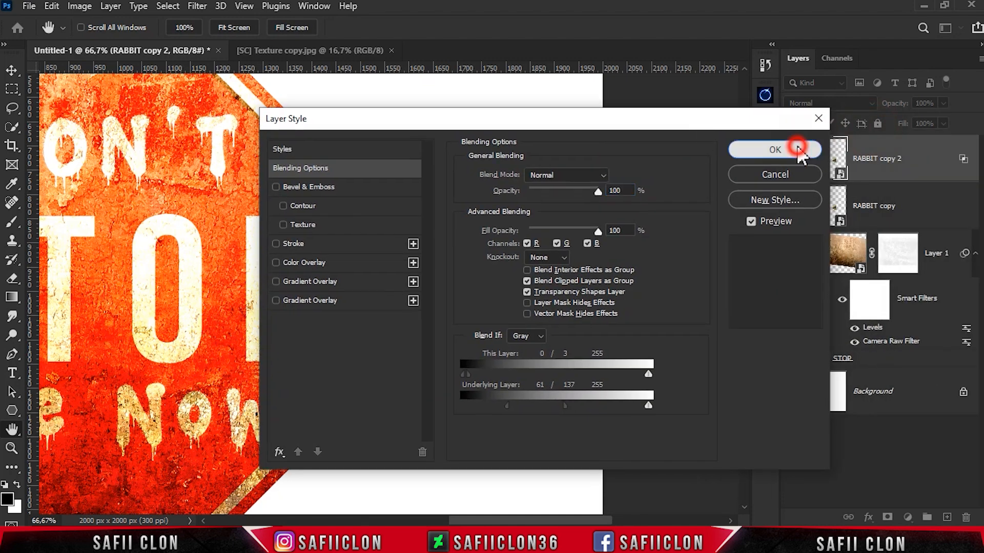
Group the two rabbit sticker layers and name the group STICKER
shift+click(920, 217)
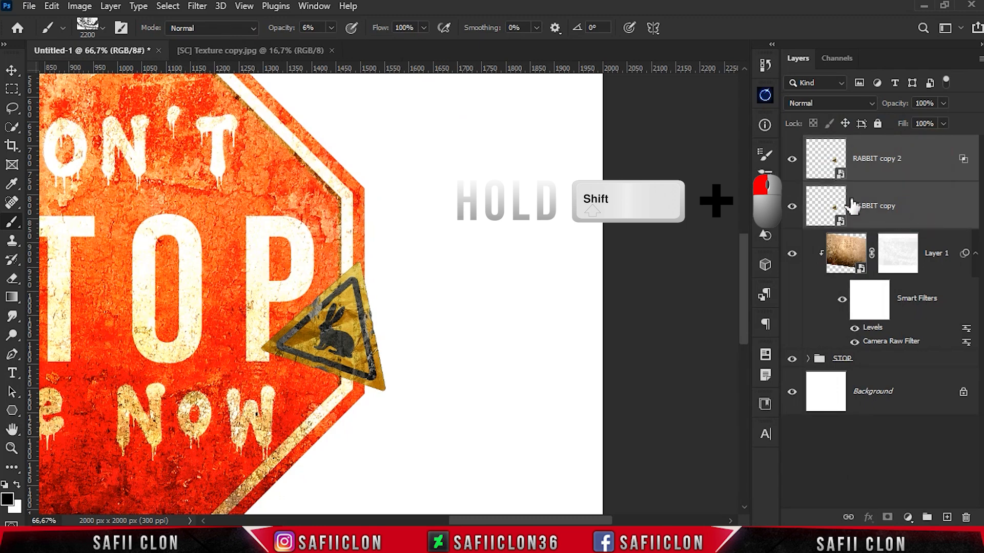
key(ctrl+g)
double_click(845, 144)
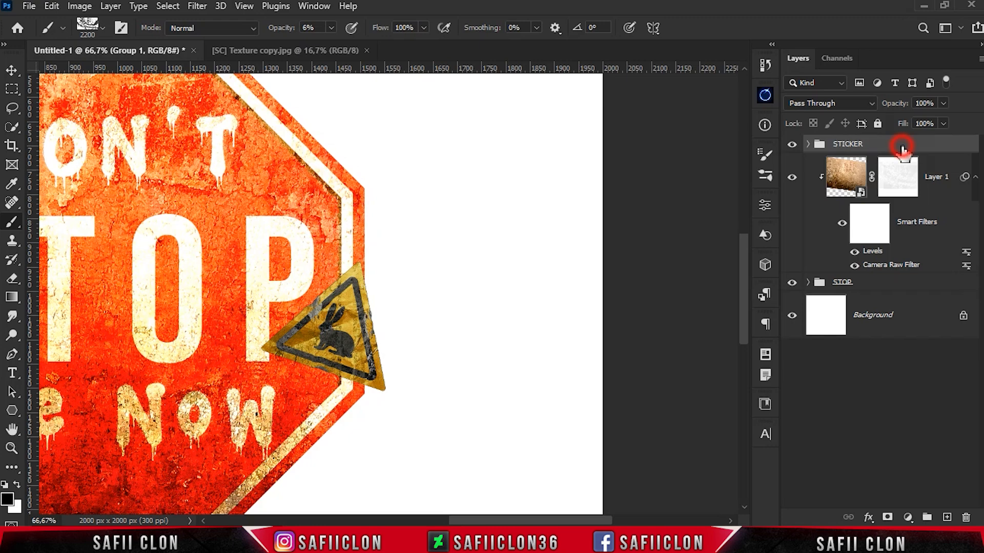
Load the red octagon shape Polygon 1, inside the MAIN SHAPES group of STOP, as a selection
key(ctrl+minus)
key(ctrl+minus)
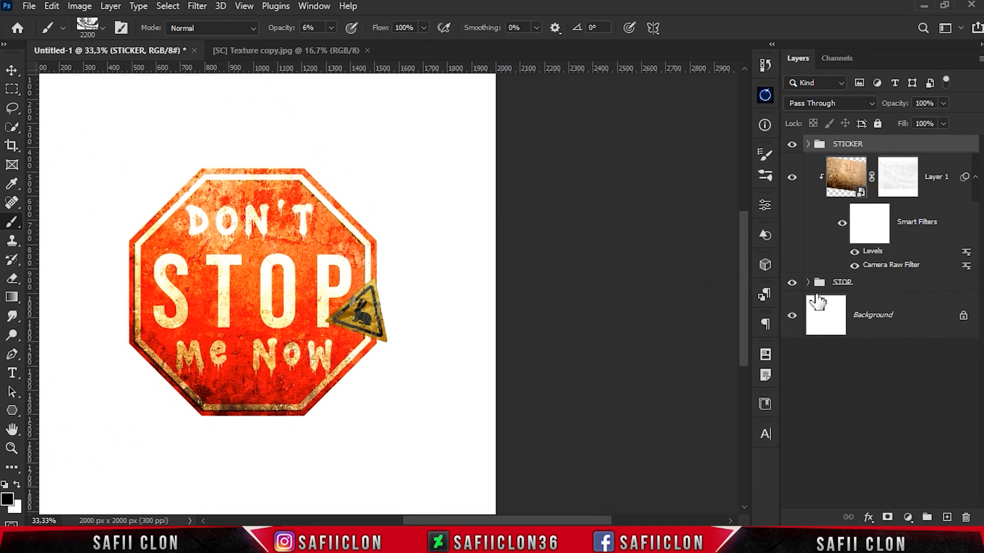
click(808, 282)
click(829, 319)
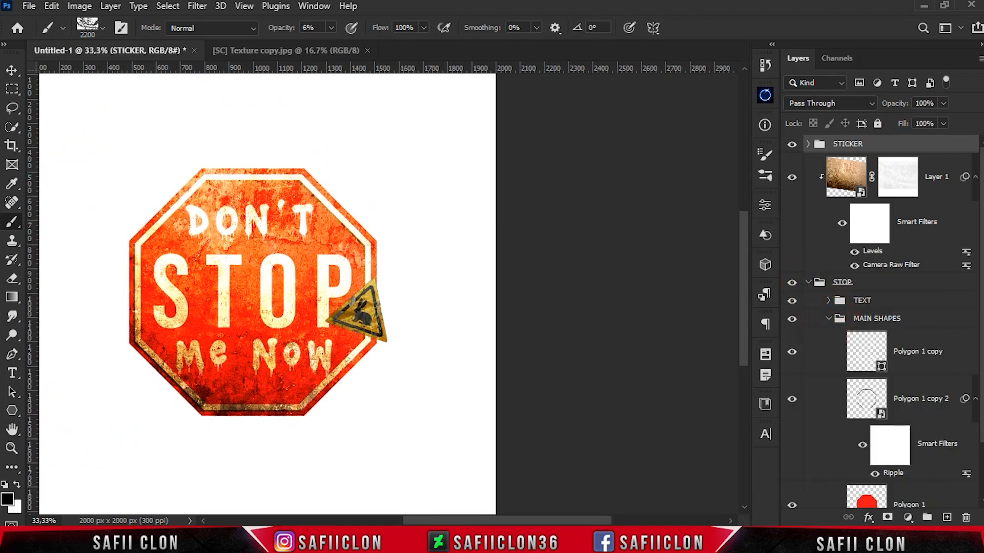
scroll(969, 400, down, 3)
click(792, 437)
click(794, 438)
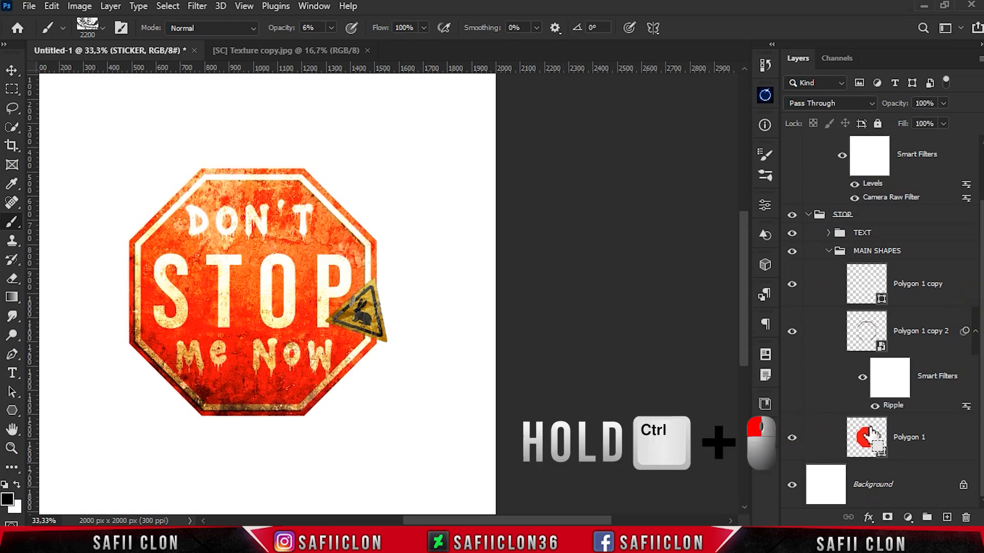
ctrl+click(866, 437)
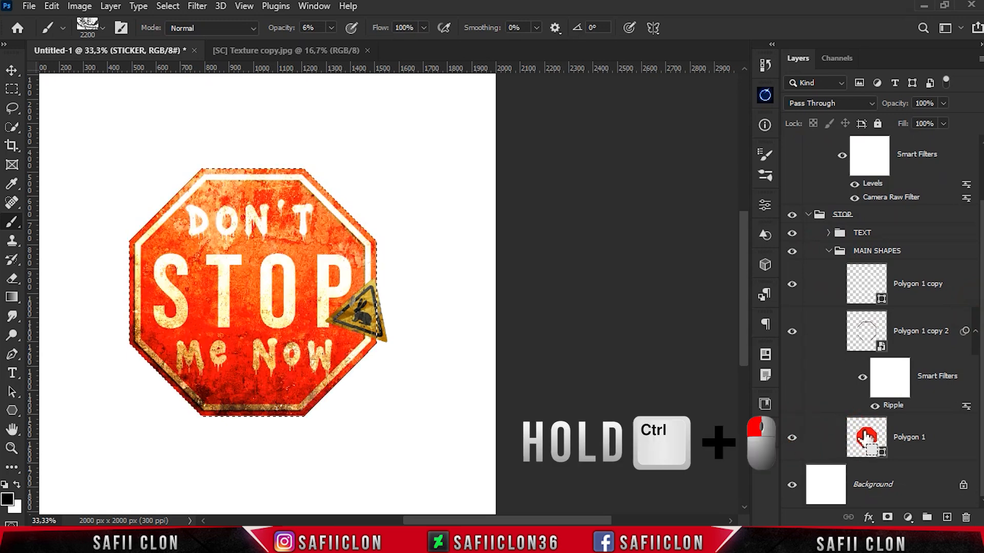
Collapse the MAIN SHAPES and STOP groups, and mask the STICKER group with the octagon selection
click(828, 250)
click(808, 282)
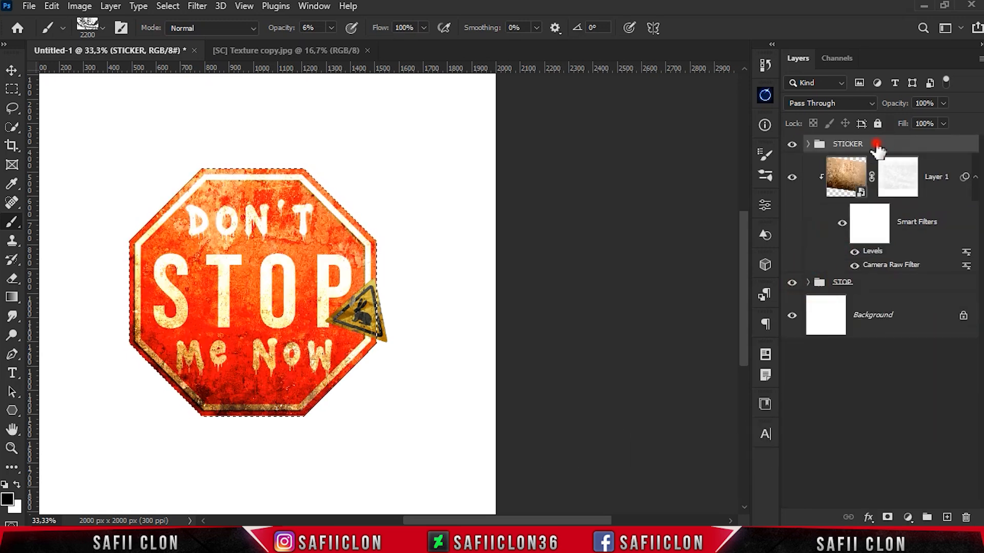
click(888, 518)
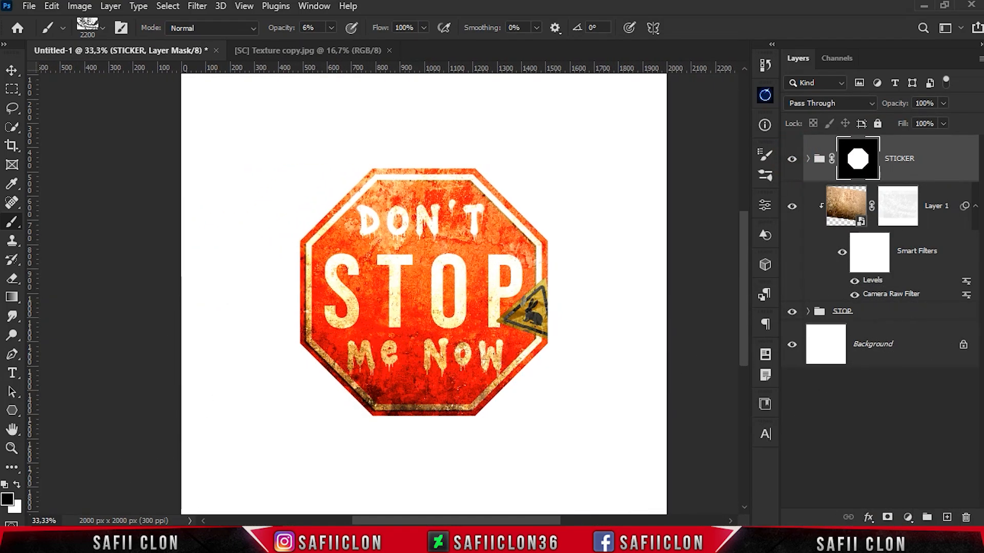
Examine the trimmed rabbit sticker along the sign's edge, both up close and in the whole composition
key(ctrl+plus)
key(ctrl+plus)
key(ctrl+minus)
key(ctrl+minus)
key(ctrl+plus)
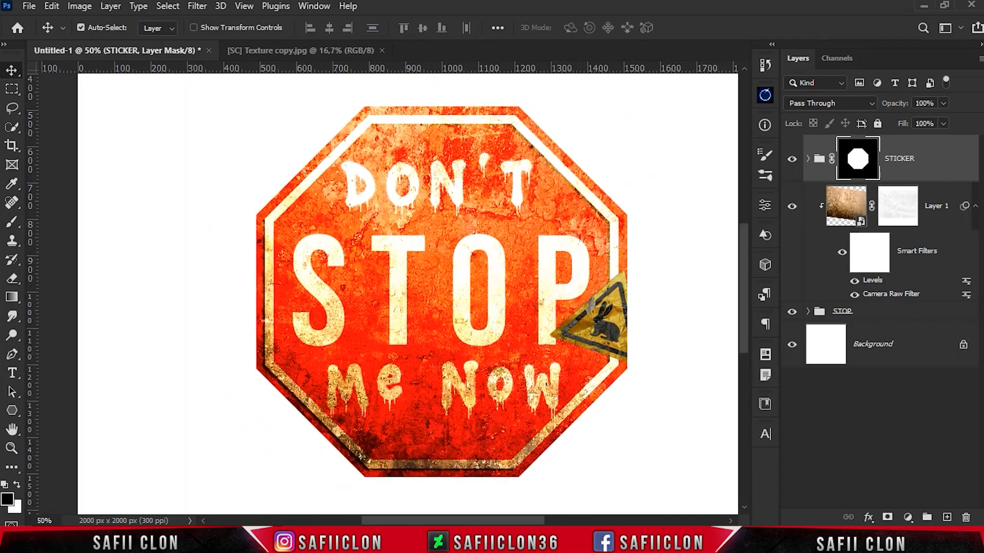
key(ctrl+plus)
key(ctrl+plus)
key(ctrl+minus)
key(ctrl+minus)
key(ctrl+minus)
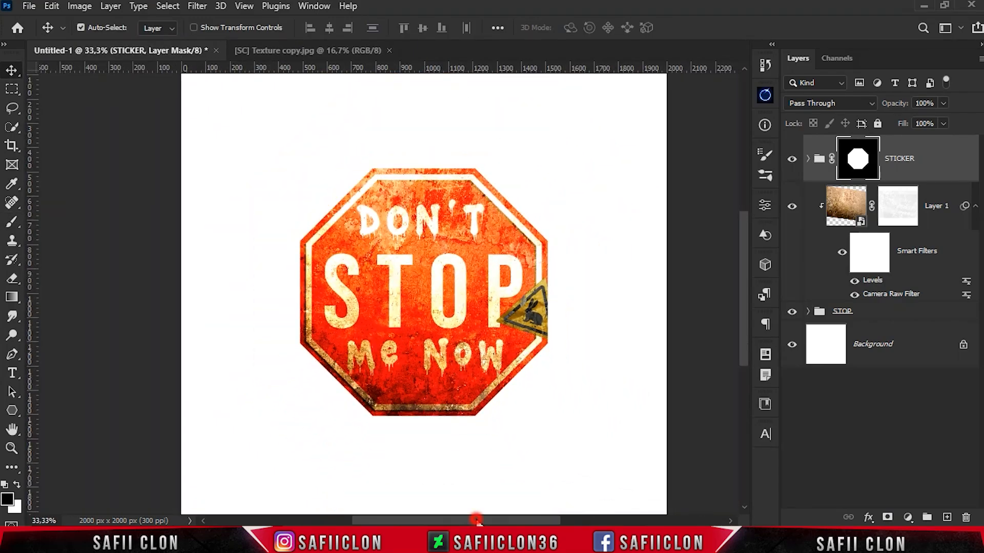
key(ctrl+minus)
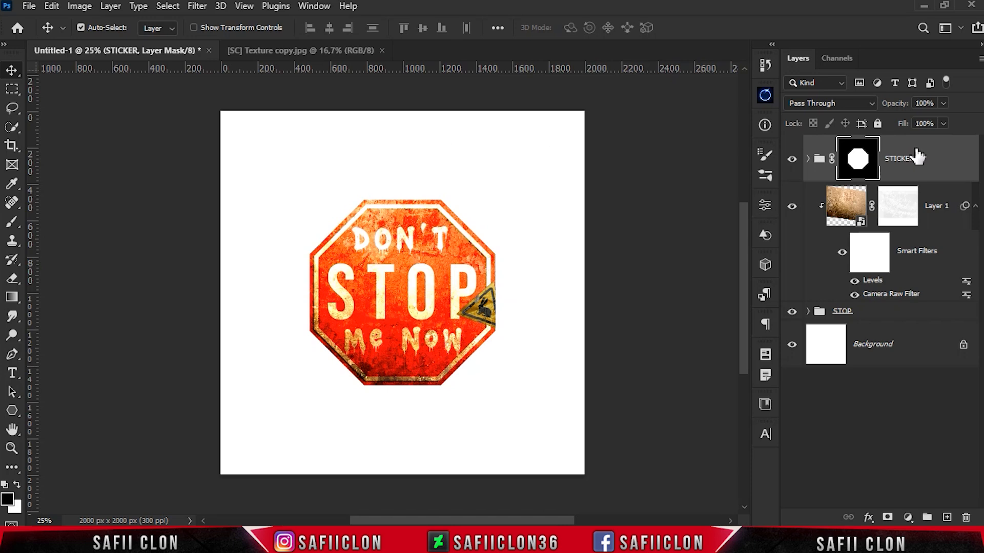
Group the STICKER group, Layer 1 and the STOP group together, rename the new group, and switch its visibility off and on
shift+click(898, 314)
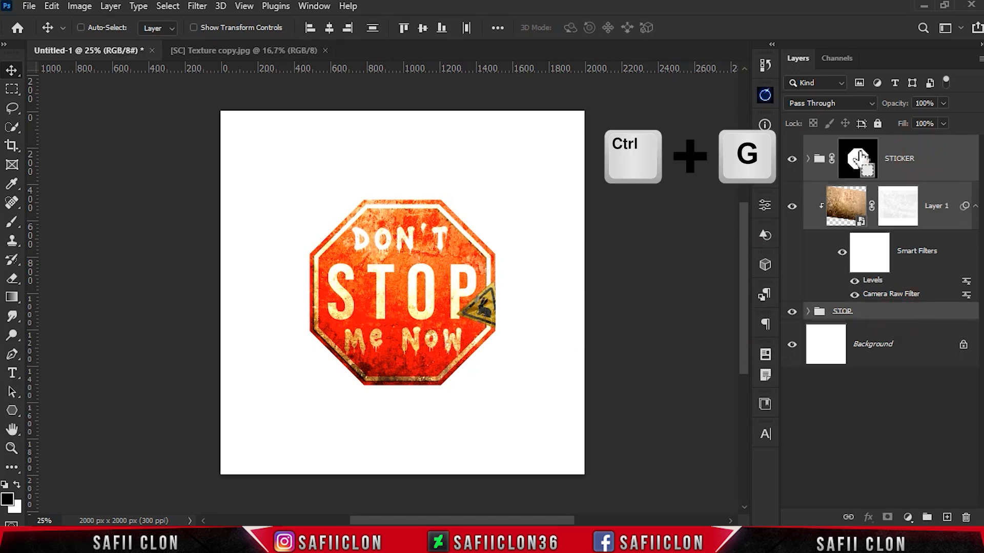
key(ctrl+g)
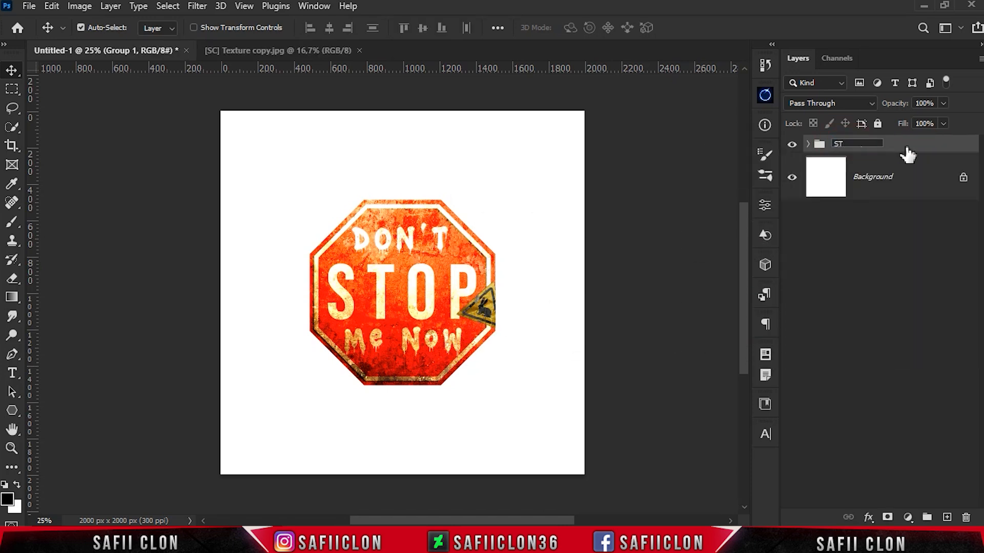
click(792, 144)
click(791, 144)
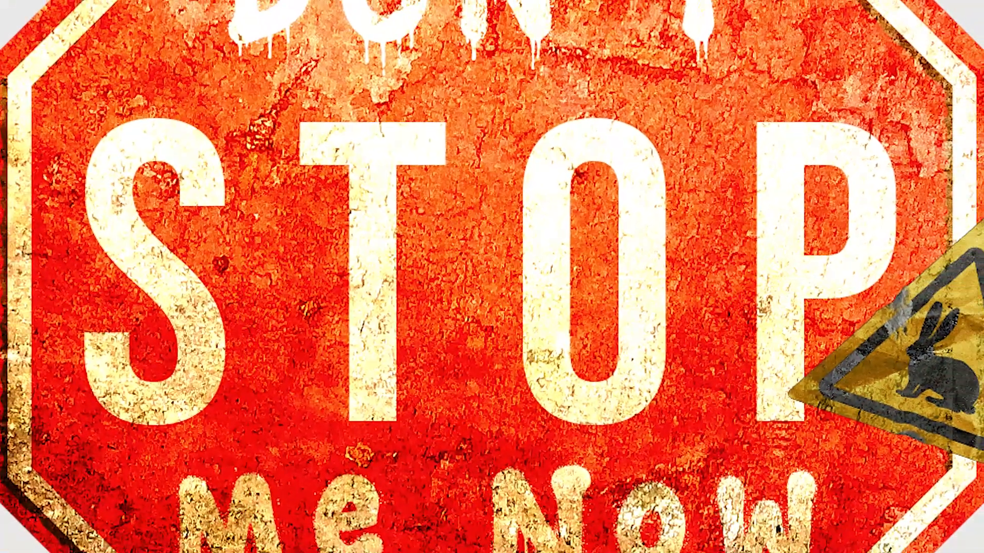